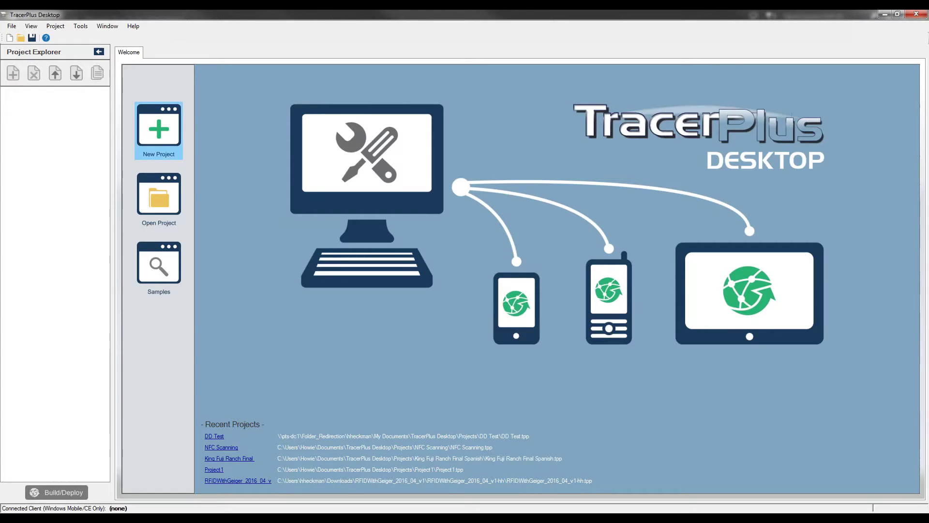
# Step: Create a new project and name it RFID Mass Scan
pyautogui.click(166, 126)
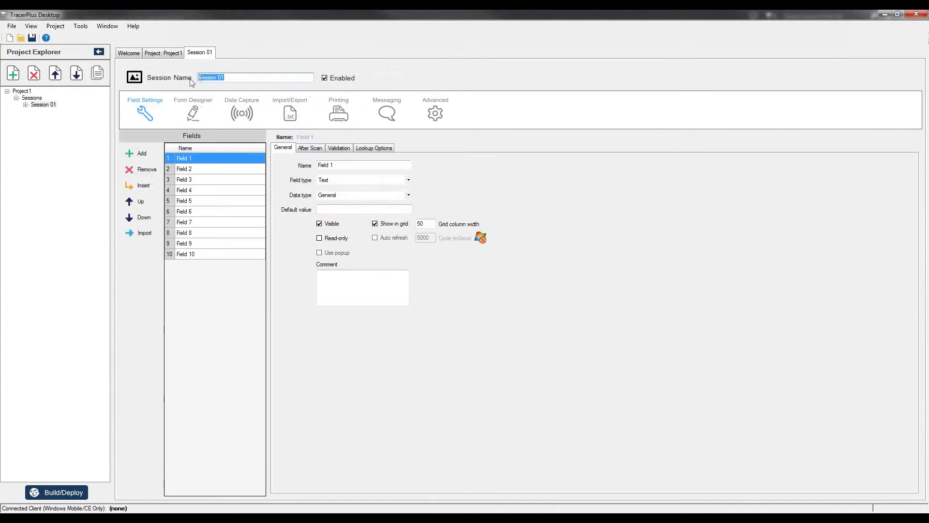
pyautogui.click(171, 55)
pyautogui.doubleClick(203, 73)
pyautogui.write('RFID Mass Scan')
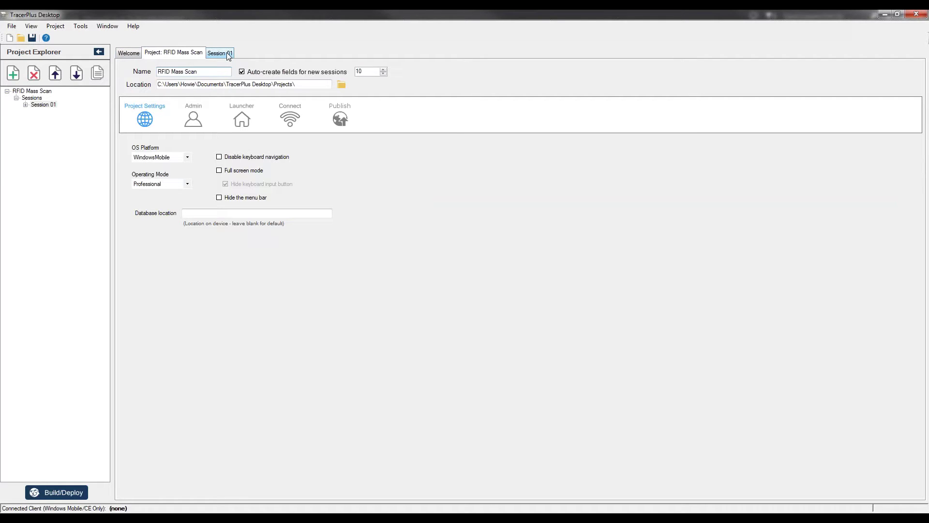
# Step: Rename the project's first session as RFID Inventory
pyautogui.click(228, 54)
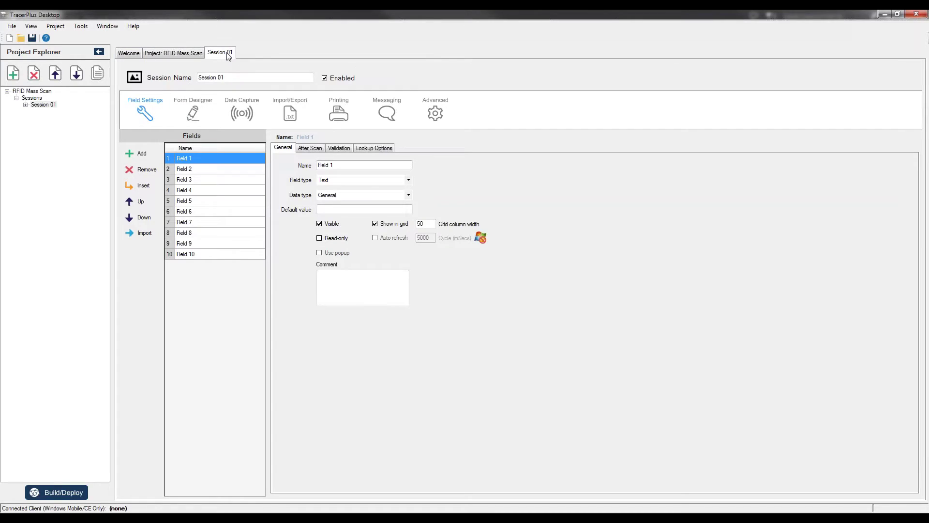
pyautogui.moveTo(245, 78); pyautogui.dragTo(198, 77)
pyautogui.write('RFID ')
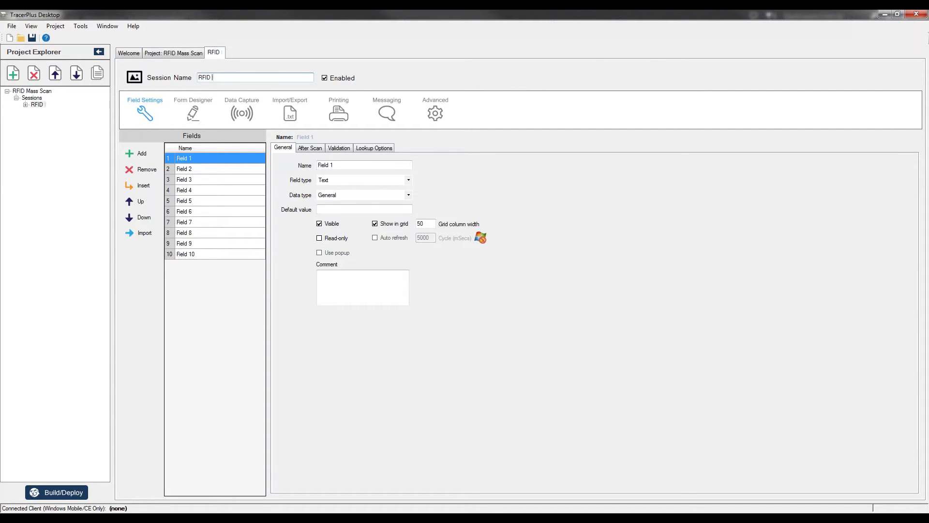
pyautogui.write('Inventory')
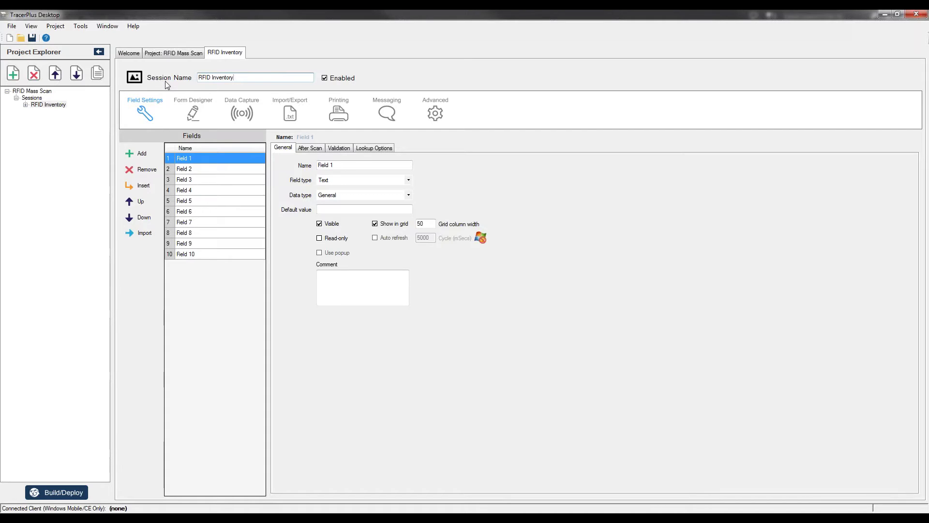
# Step: Rename the session's first field as Location and change its field type to a drop-down
pyautogui.click(189, 159)
pyautogui.click(200, 164)
pyautogui.write('Locatio')
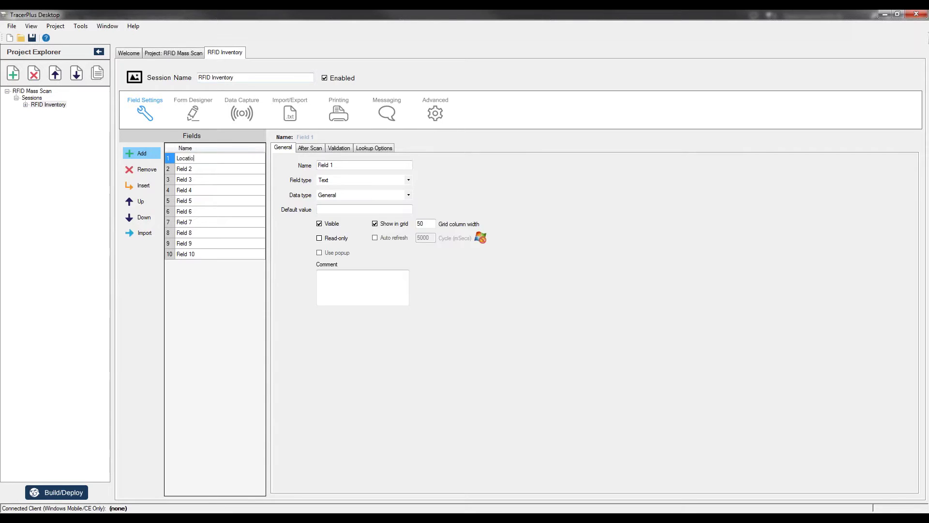
pyautogui.write('n')
pyautogui.press('Return')
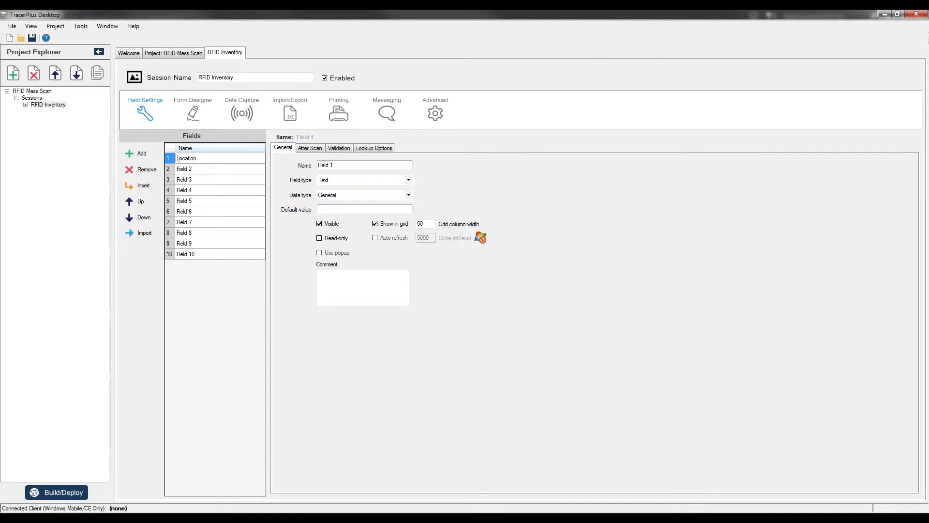
pyautogui.click(362, 180)
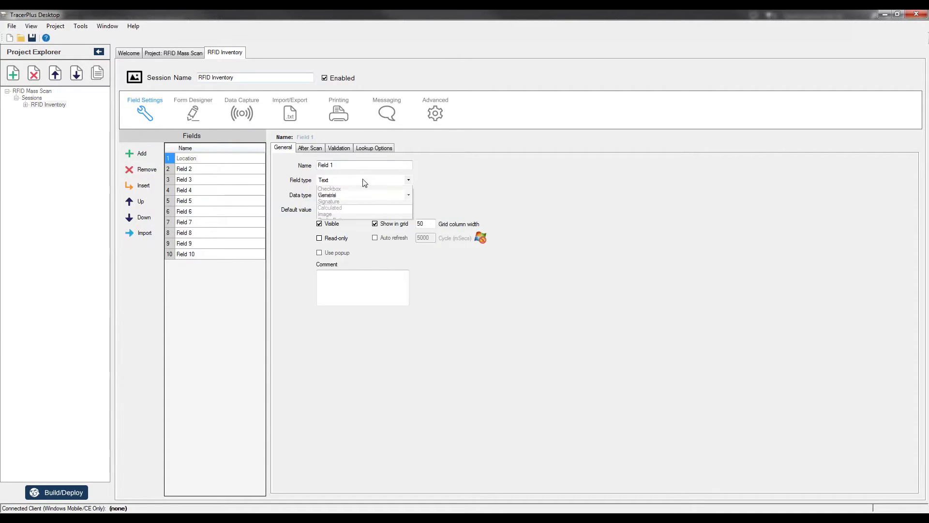
pyautogui.click(331, 195)
# Step: Add Shelf 1, Shelf 2 and Shelf 3 as the display values of the Location field's drop-down list
pyautogui.click(418, 148)
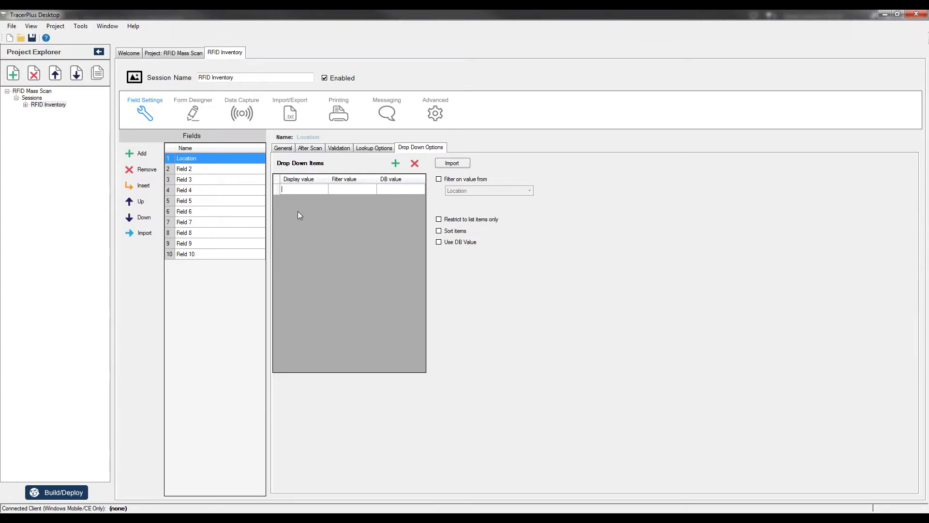
pyautogui.write('Shelf')
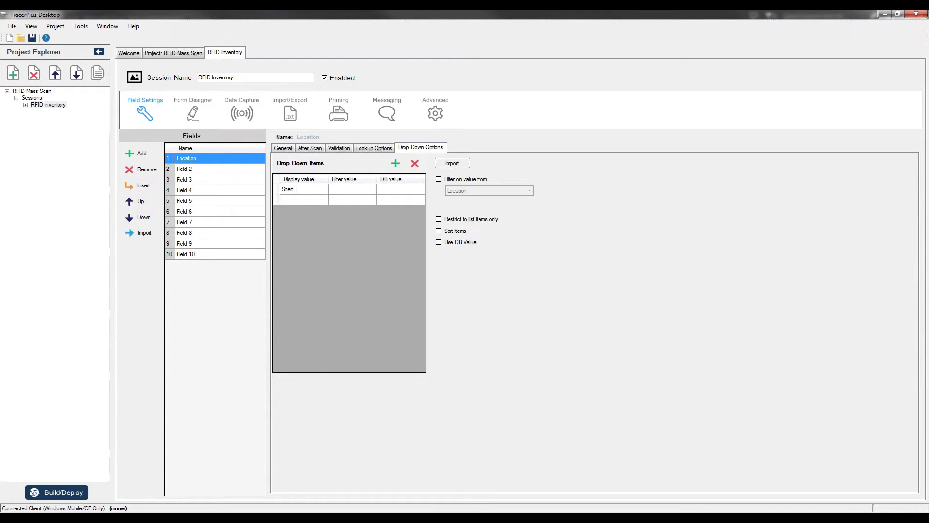
pyautogui.write('Shelf')
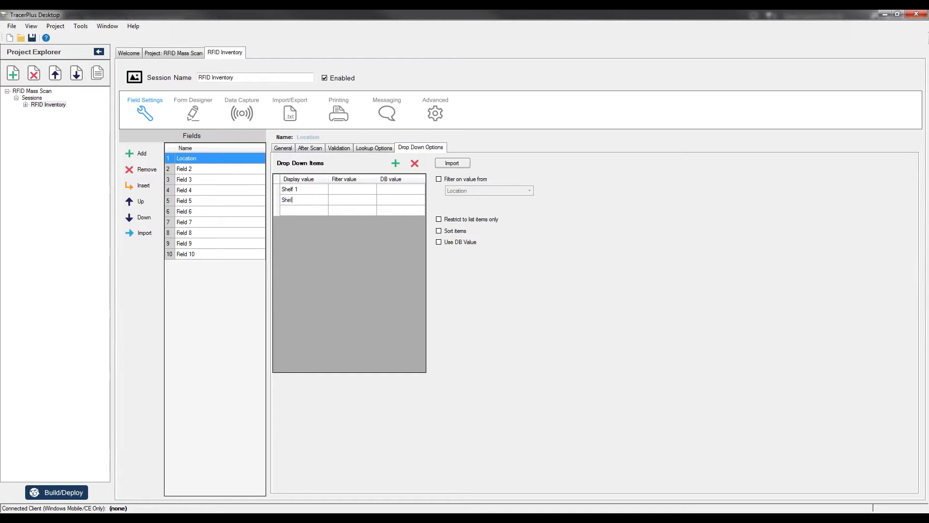
pyautogui.write(' 2')
pyautogui.press('Return')
pyautogui.write('Shelf')
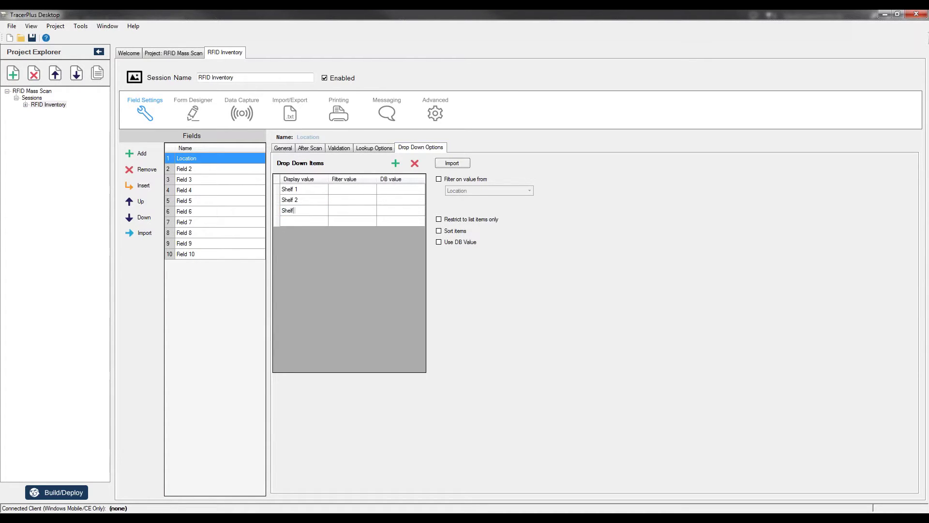
pyautogui.write(' 3')
pyautogui.click(318, 199)
# Step: Rename the second field as RFID EPC Tag and remove the unused fields 3 to 10
pyautogui.click(283, 148)
pyautogui.click(188, 171)
pyautogui.click(188, 171)
pyautogui.write('RFID EPC Tag')
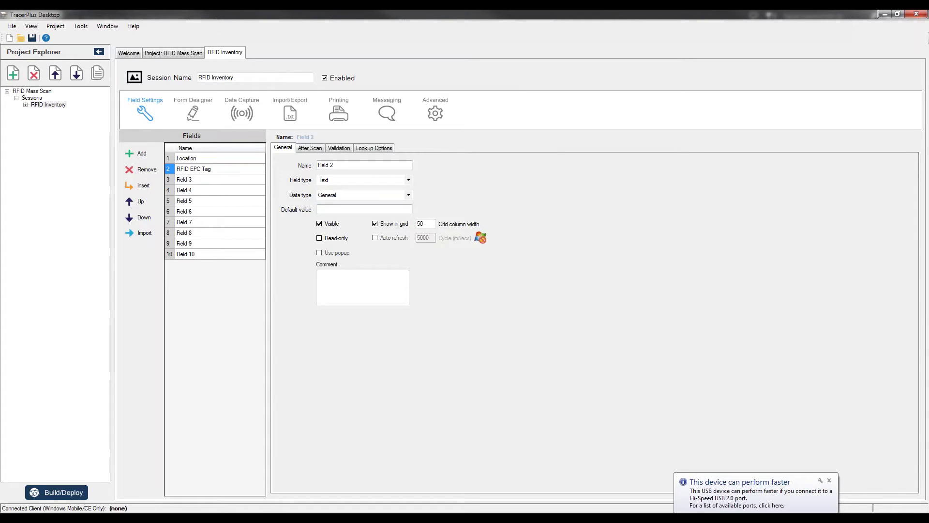
pyautogui.press('Return')
pyautogui.click(184, 181)
pyautogui.click(143, 168)
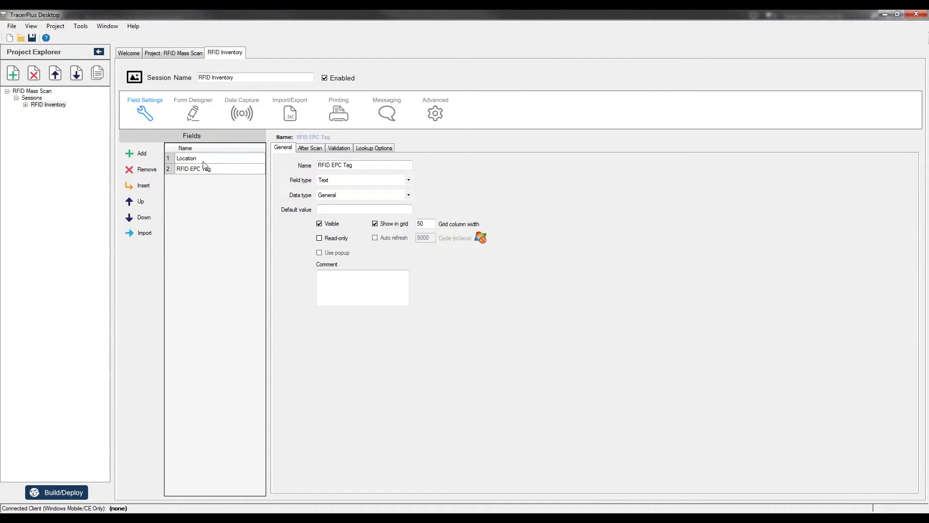
# Step: Set the RFID EPC Tag field to go to RFID EPC Tag again after a scan
pyautogui.click(303, 150)
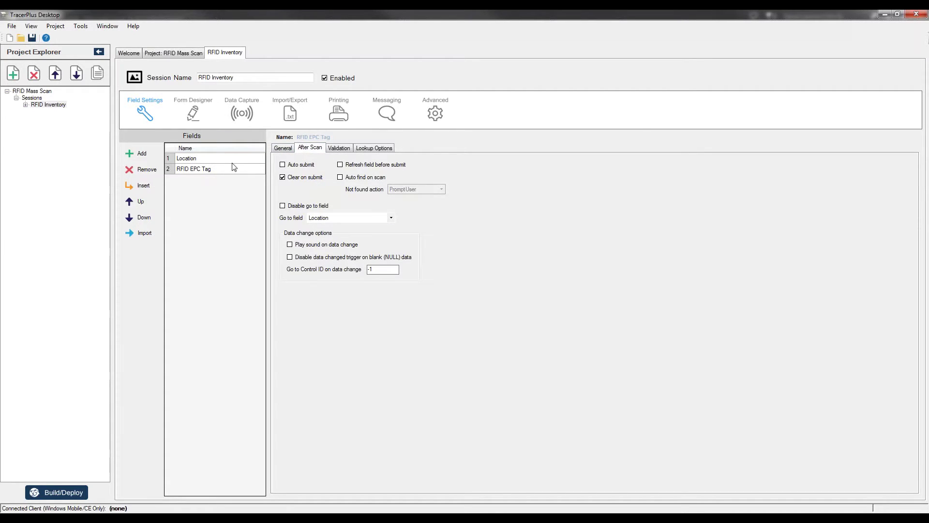
pyautogui.click(211, 159)
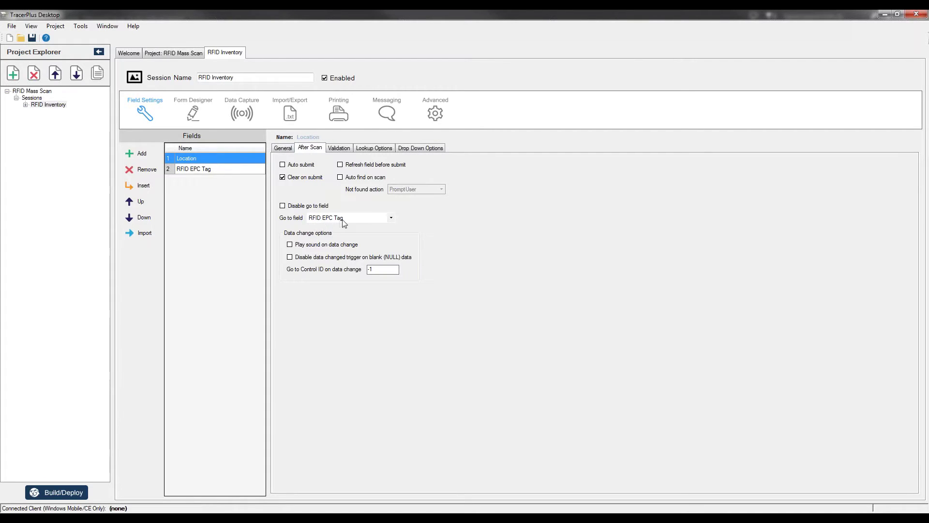
pyautogui.click(206, 170)
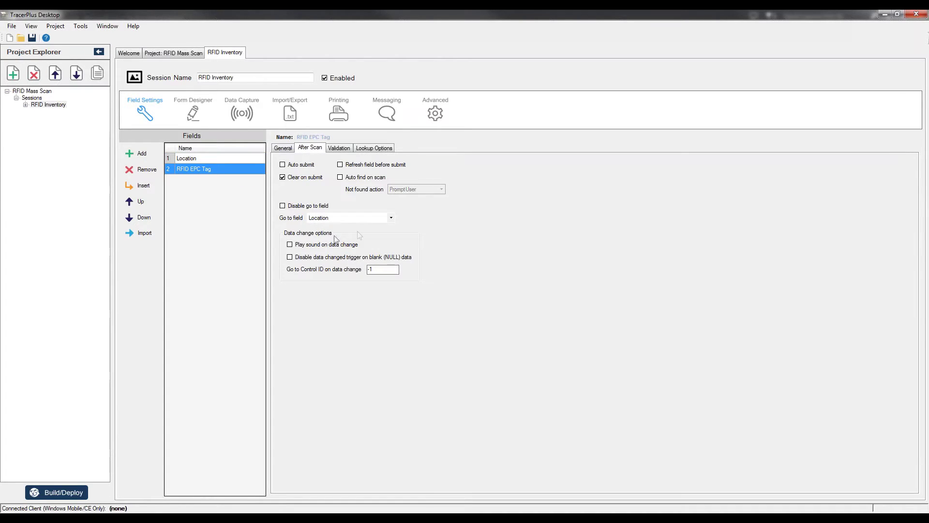
pyautogui.click(374, 219)
pyautogui.click(338, 234)
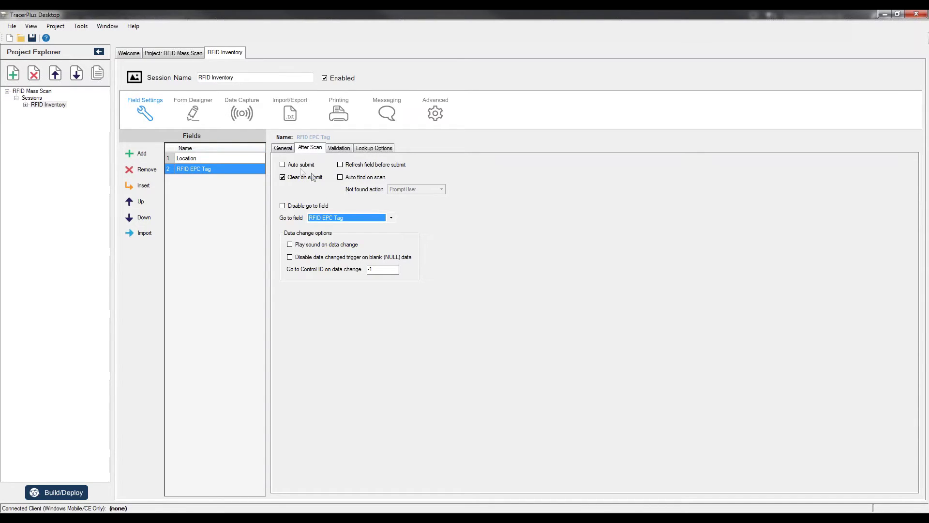
# Step: Build the default form for the RFID Inventory session from its current field settings
pyautogui.click(194, 113)
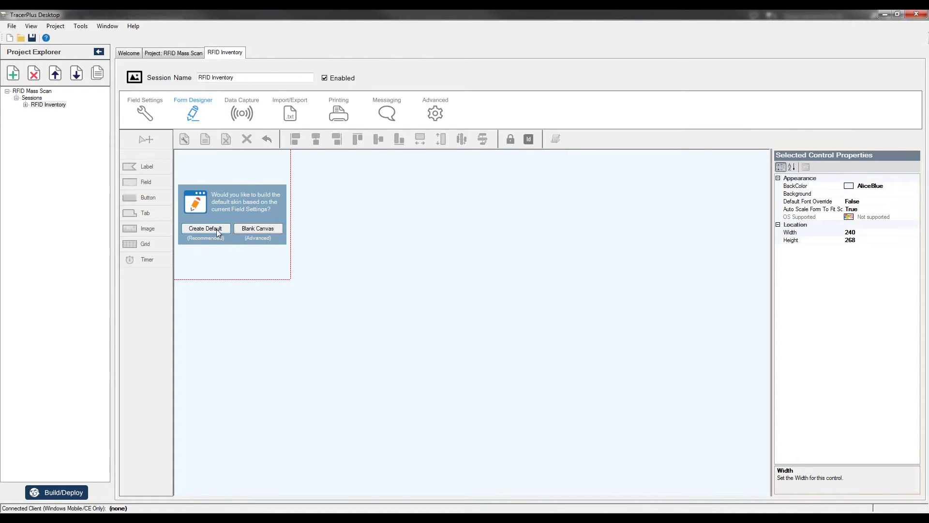
pyautogui.click(216, 229)
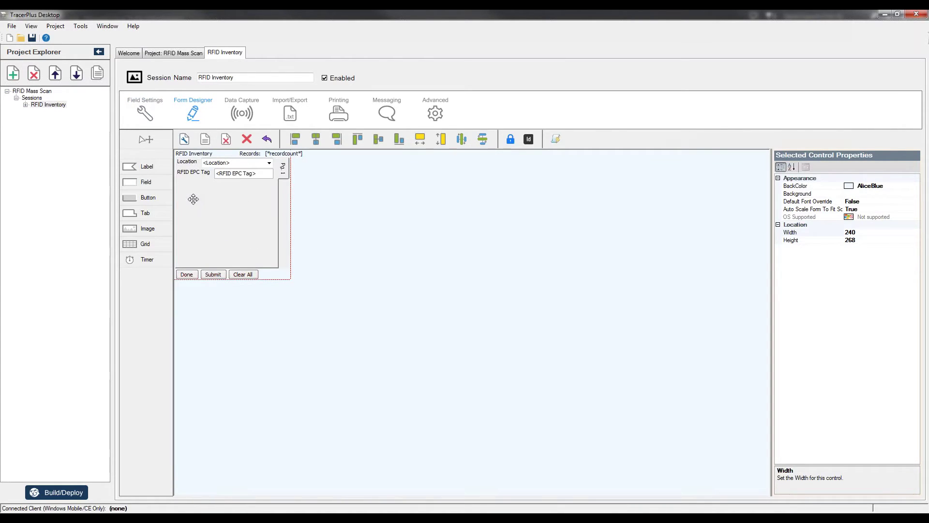
pyautogui.click(143, 112)
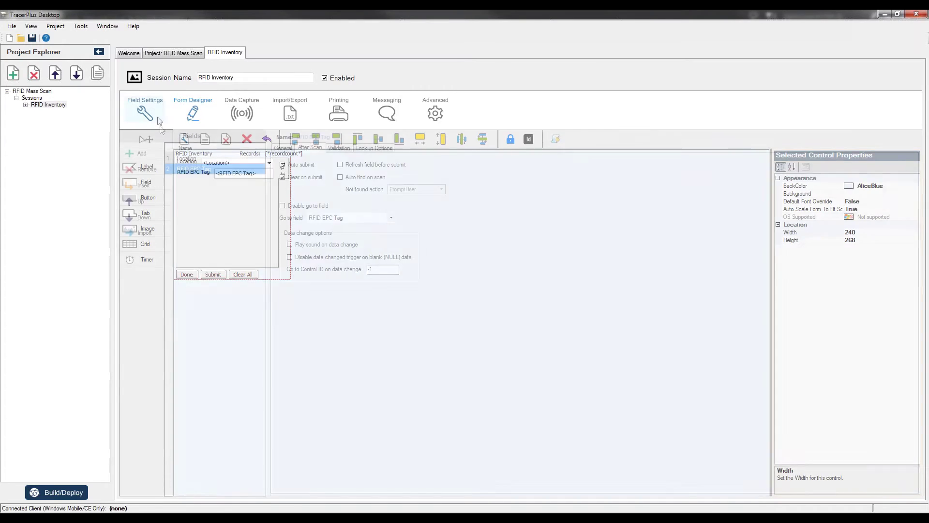
pyautogui.click(193, 116)
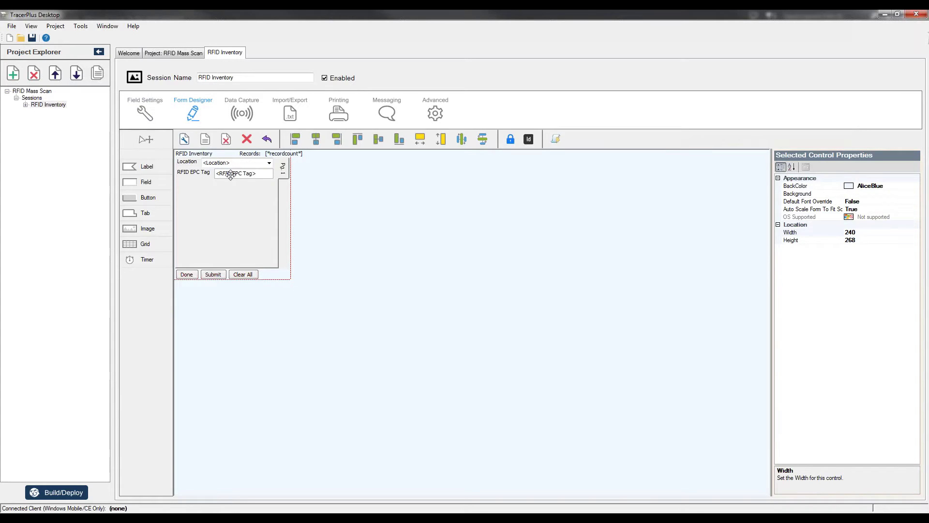
# Step: Change the caption of the form's page tab to Inventory
pyautogui.click(281, 168)
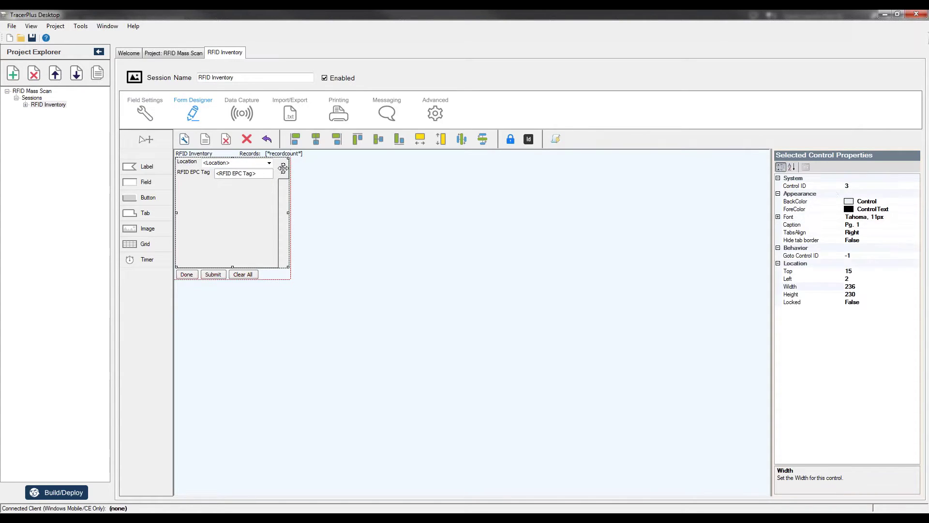
pyautogui.click(860, 227)
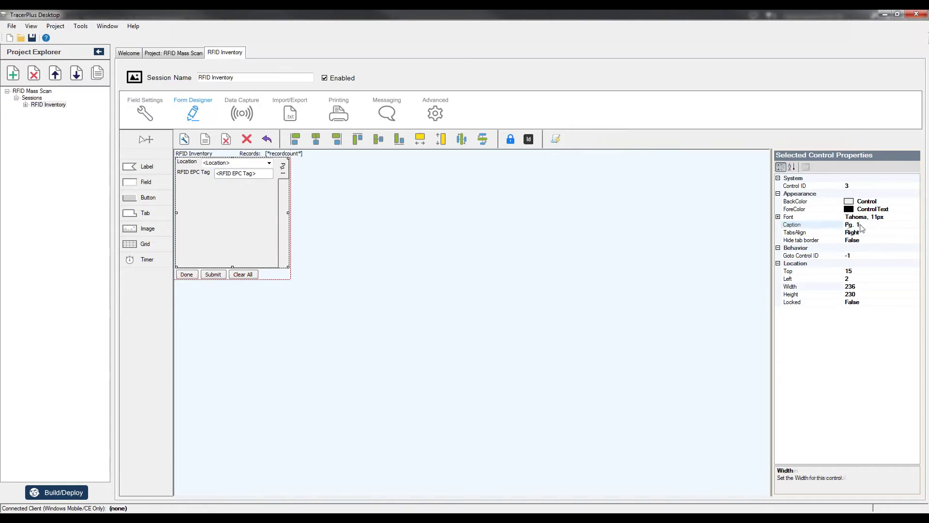
pyautogui.write('Invenotyr')
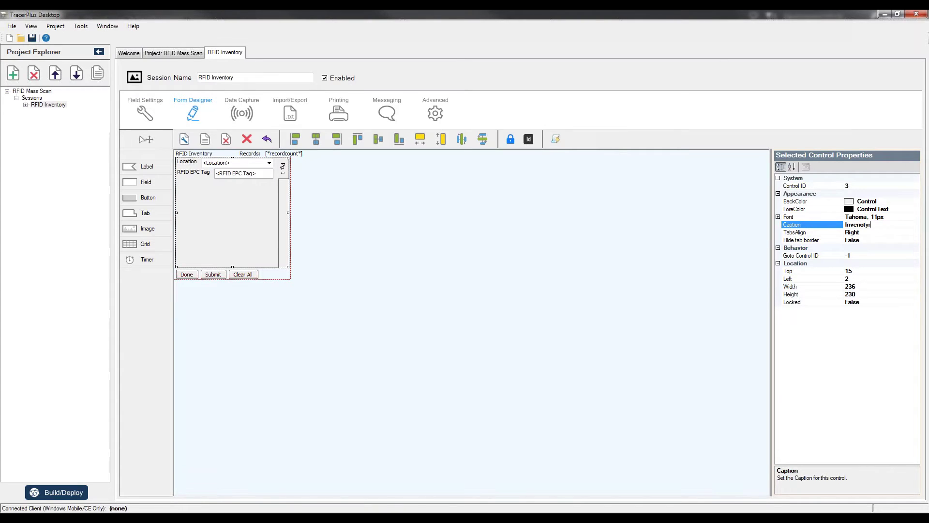
pyautogui.press('BackSpace')
pyautogui.press('BackSpace')
pyautogui.press('BackSpace')
pyautogui.click(362, 215)
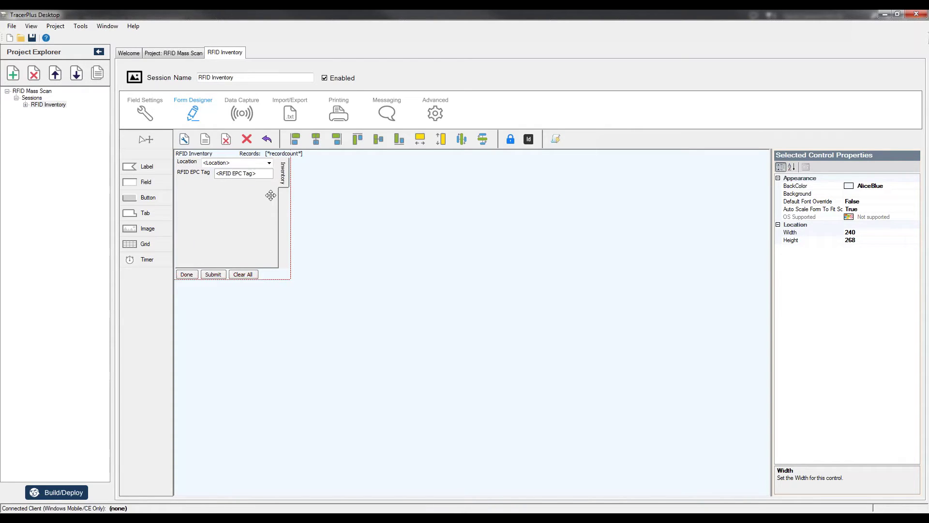
# Step: Add a grid control below the RFID EPC Tag field and enlarge it to about 200 wide by 167 high
pyautogui.click(232, 176)
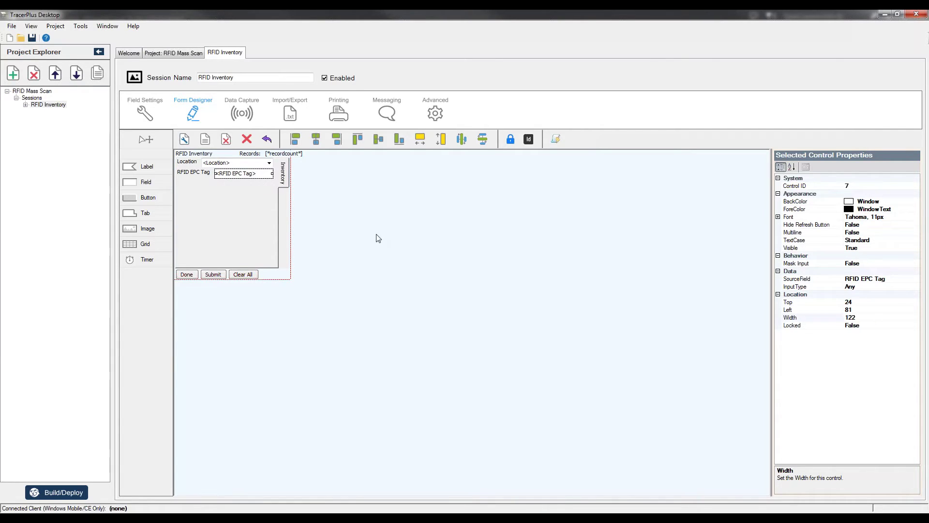
pyautogui.moveTo(150, 246); pyautogui.dragTo(202, 199)
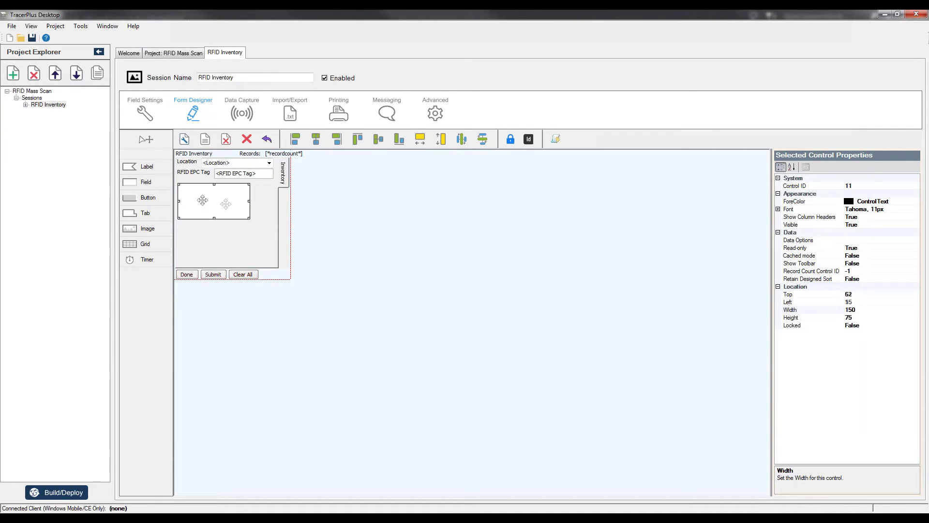
pyautogui.moveTo(256, 223); pyautogui.dragTo(274, 263)
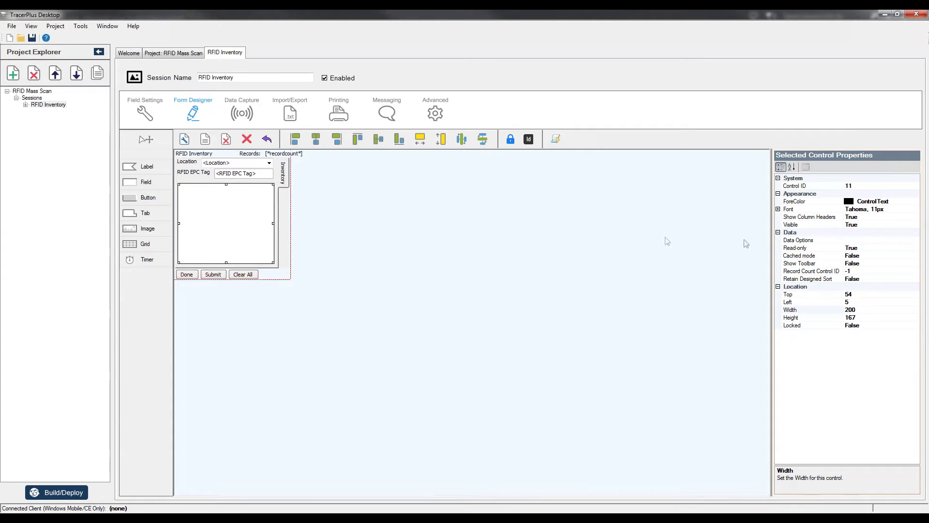
# Step: Set the grid's cached mode to True and enable the beep when a row is added
pyautogui.click(806, 255)
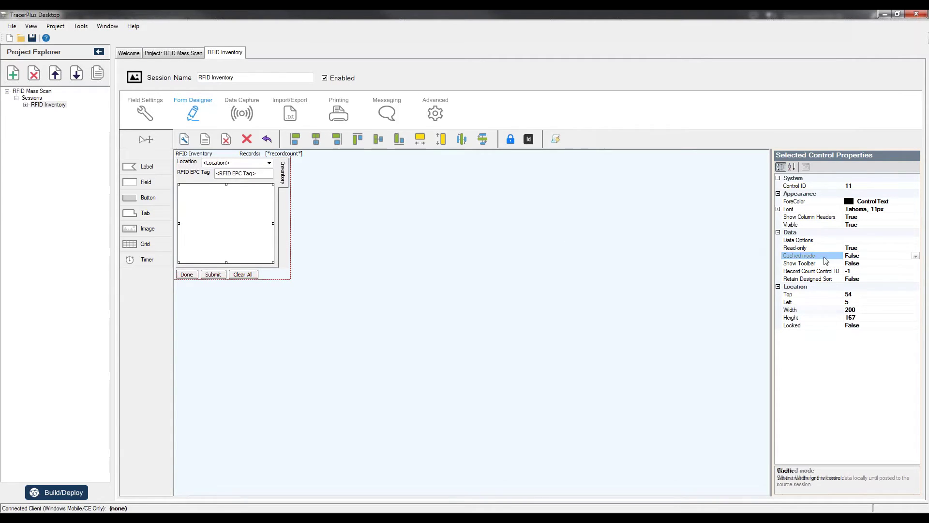
pyautogui.click(915, 255)
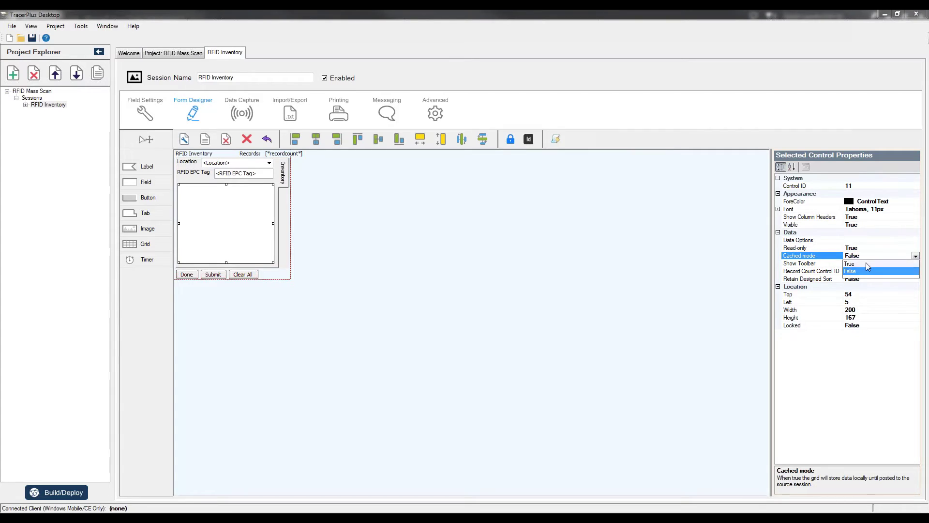
pyautogui.click(866, 264)
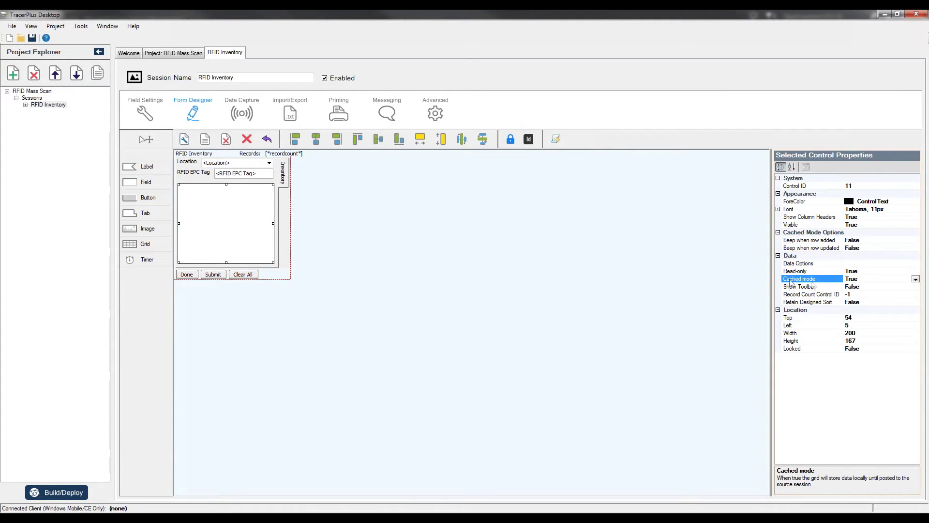
pyautogui.click(805, 242)
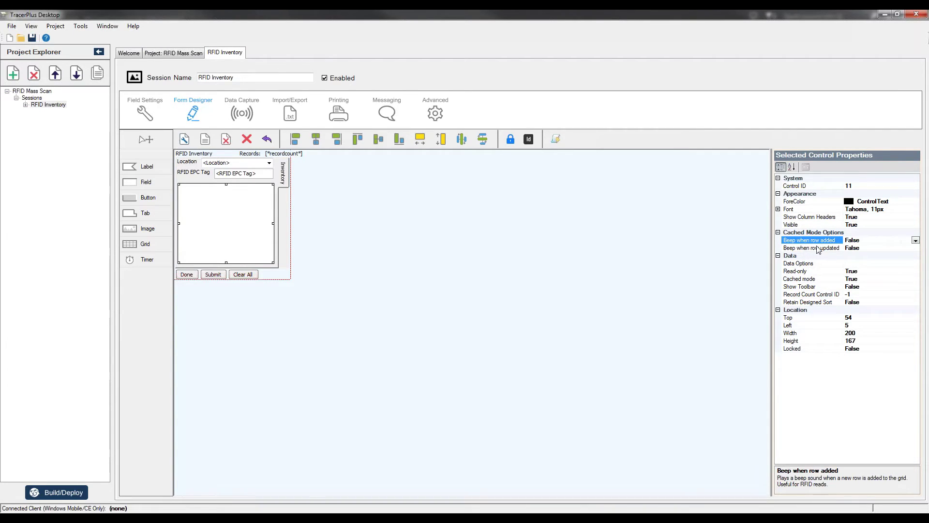
pyautogui.click(916, 241)
pyautogui.click(858, 248)
# Step: Show the control IDs on the form and add two columns in the grid's data options
pyautogui.click(529, 139)
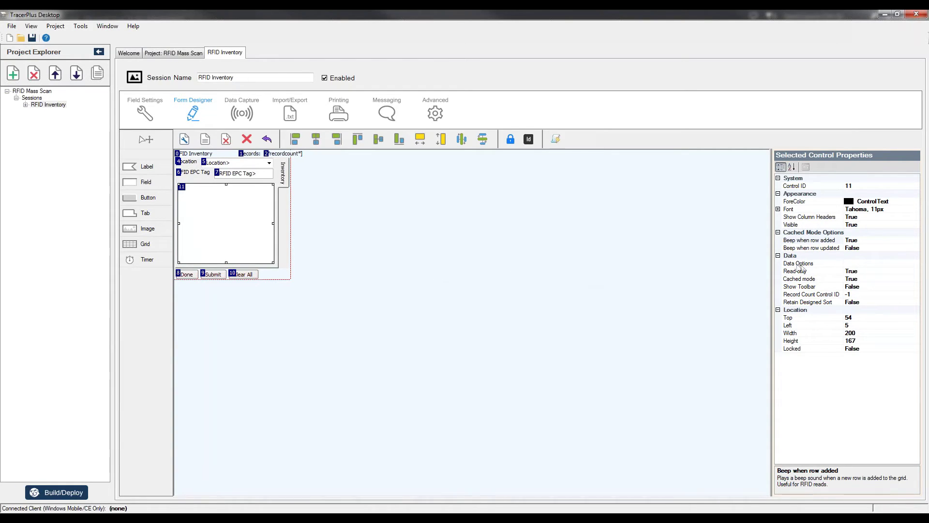
pyautogui.click(868, 263)
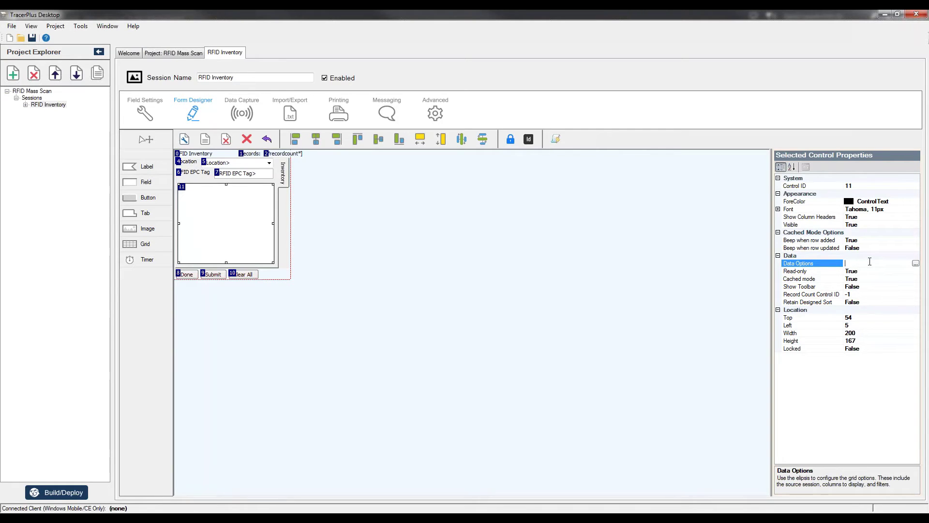
pyautogui.click(915, 263)
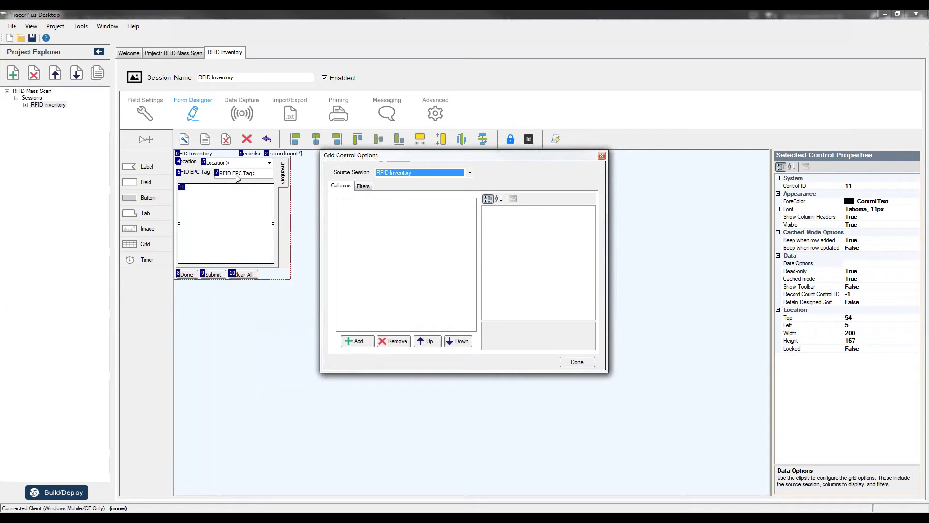
pyautogui.click(361, 342)
pyautogui.click(361, 342)
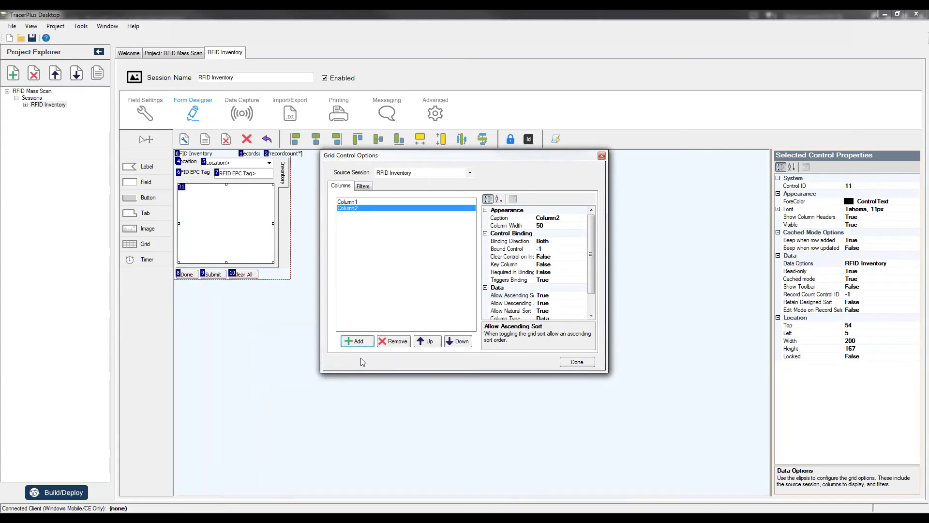
# Step: Set the captions of the two grid columns to Location and EPC
pyautogui.click(360, 202)
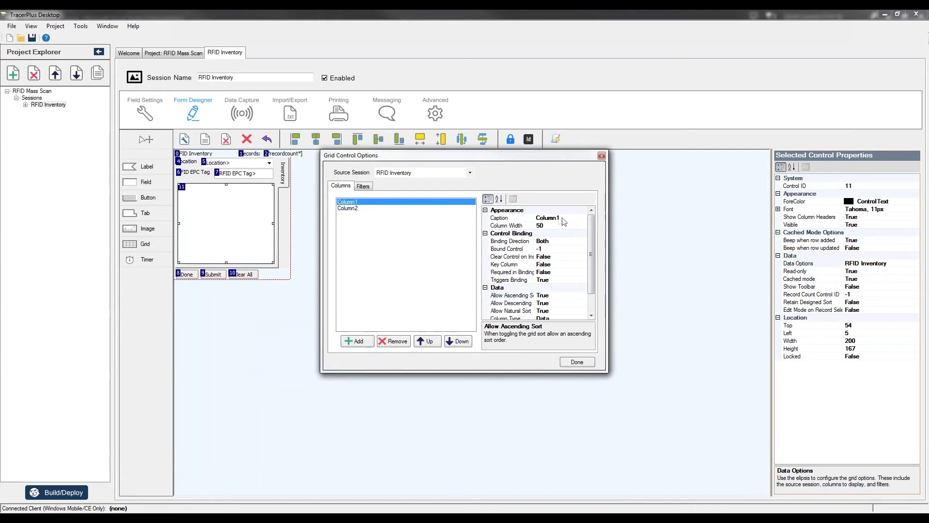
pyautogui.click(547, 218)
pyautogui.write('Location')
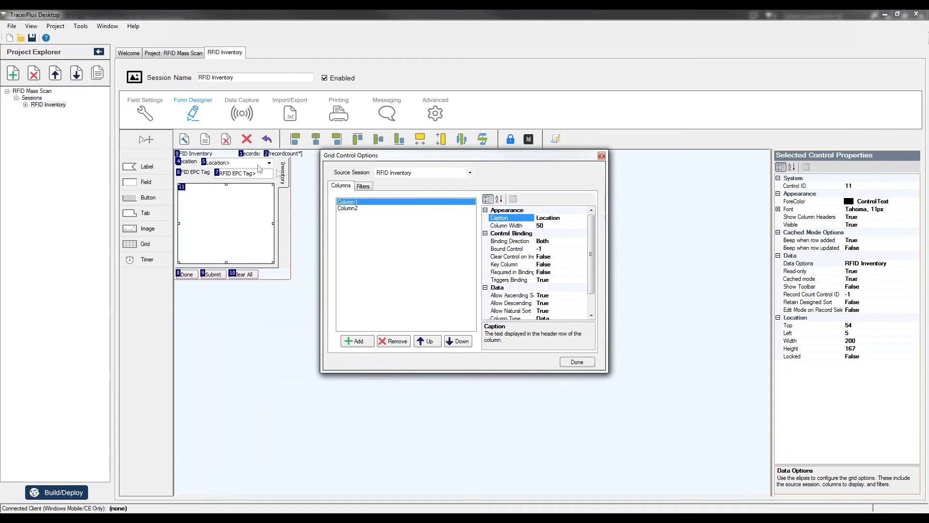
pyautogui.click(350, 208)
pyautogui.click(554, 220)
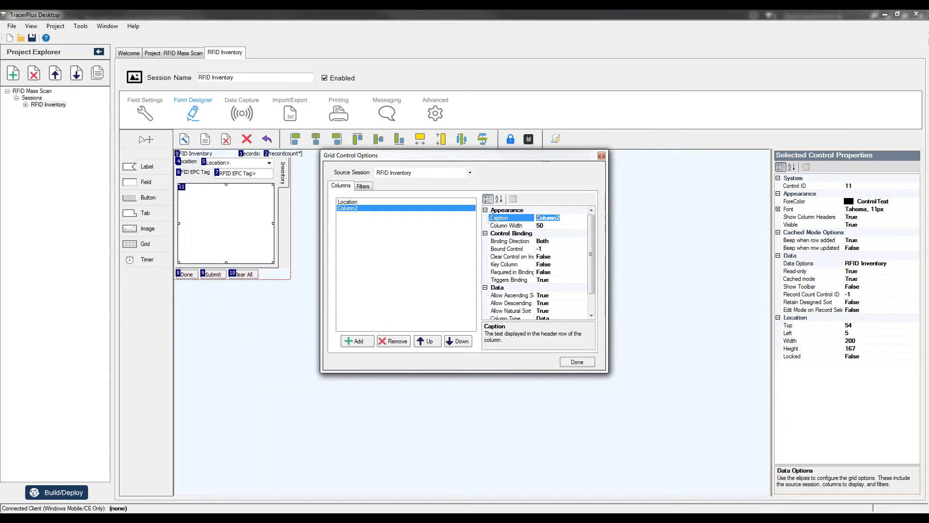
pyautogui.write('EPC')
# Step: Bind the Location column to control 5 and the EPC column to control 7
pyautogui.click(393, 201)
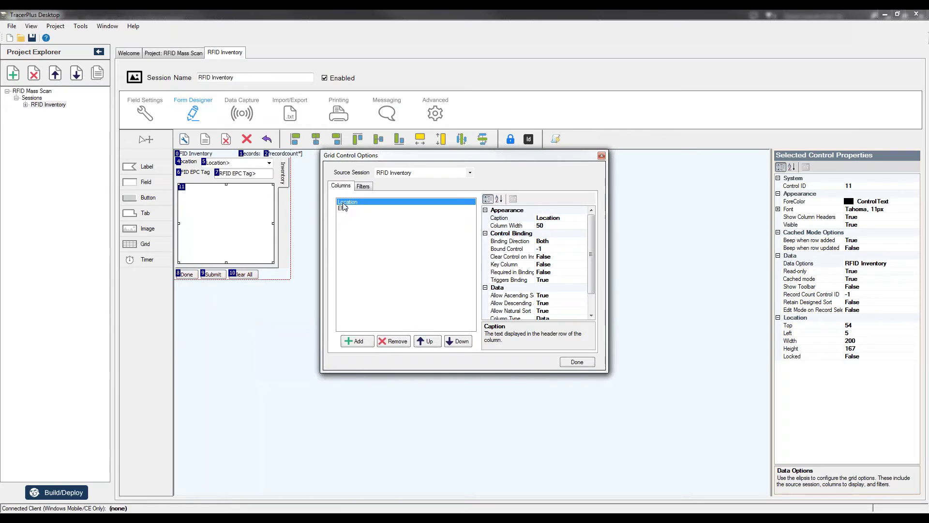
pyautogui.click(553, 250)
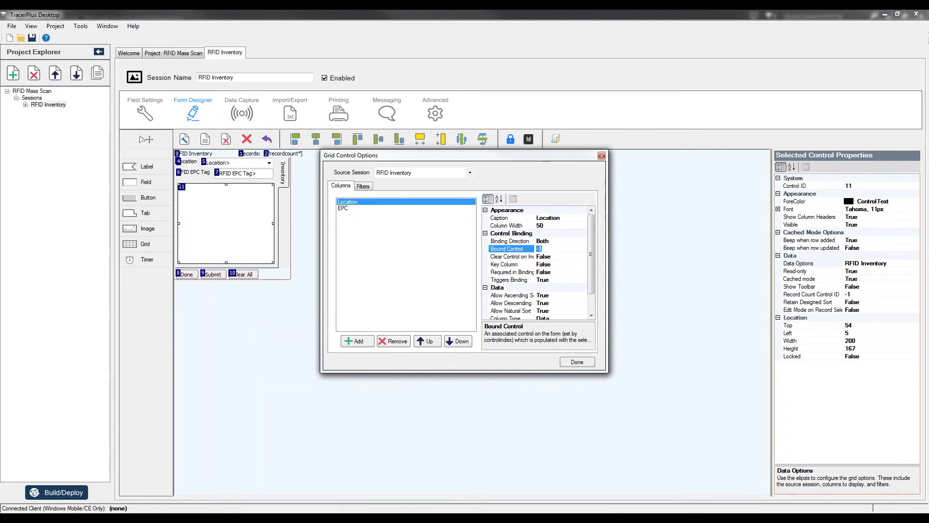
pyautogui.click(361, 208)
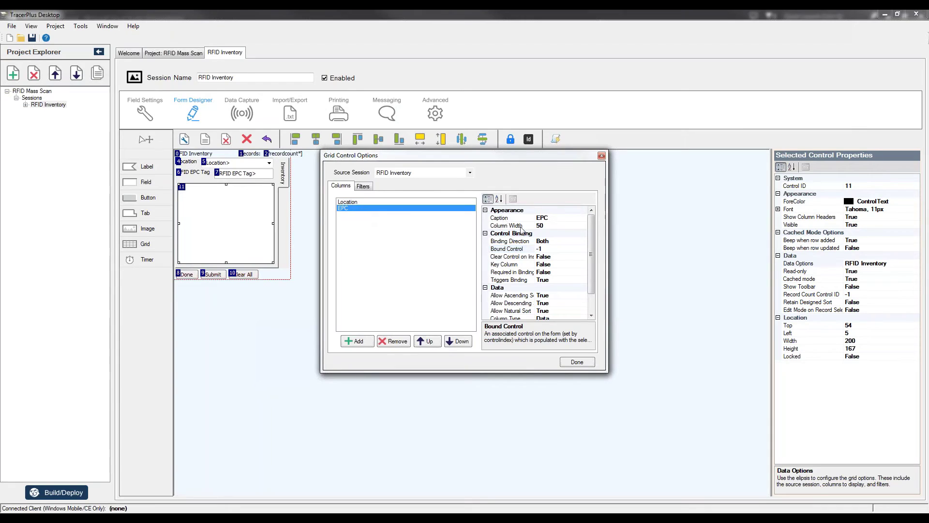
pyautogui.click(542, 249)
pyautogui.write('7')
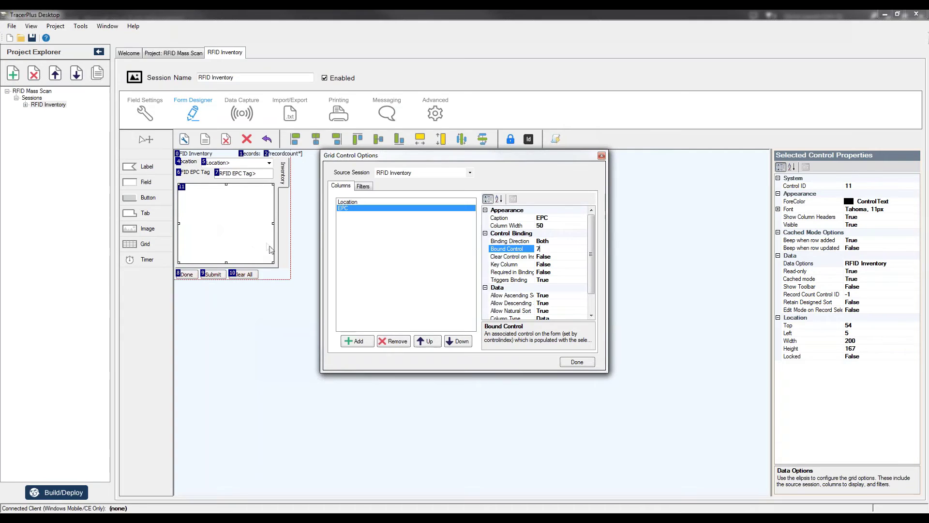
pyautogui.click(345, 209)
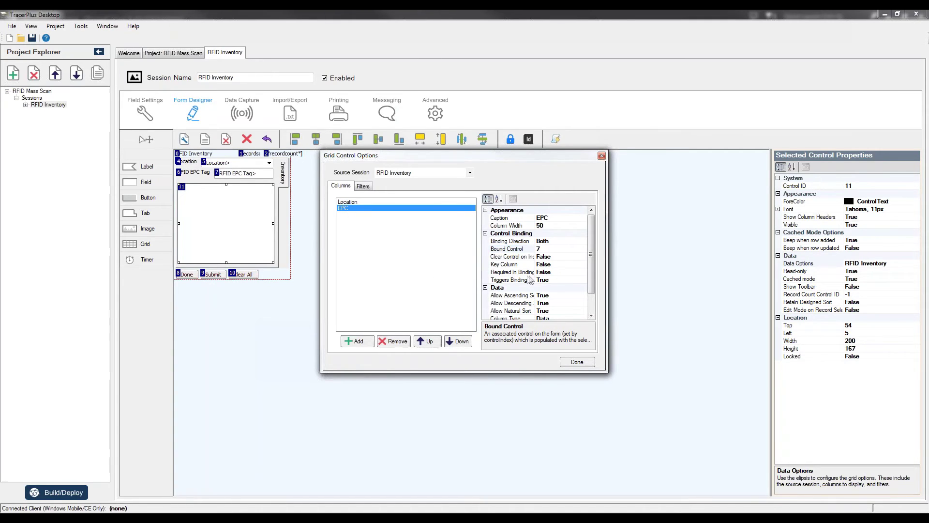
# Step: Make EPC the grid's key column, with Triggers Binding at True
pyautogui.click(556, 264)
pyautogui.click(583, 264)
pyautogui.click(542, 279)
pyautogui.click(513, 279)
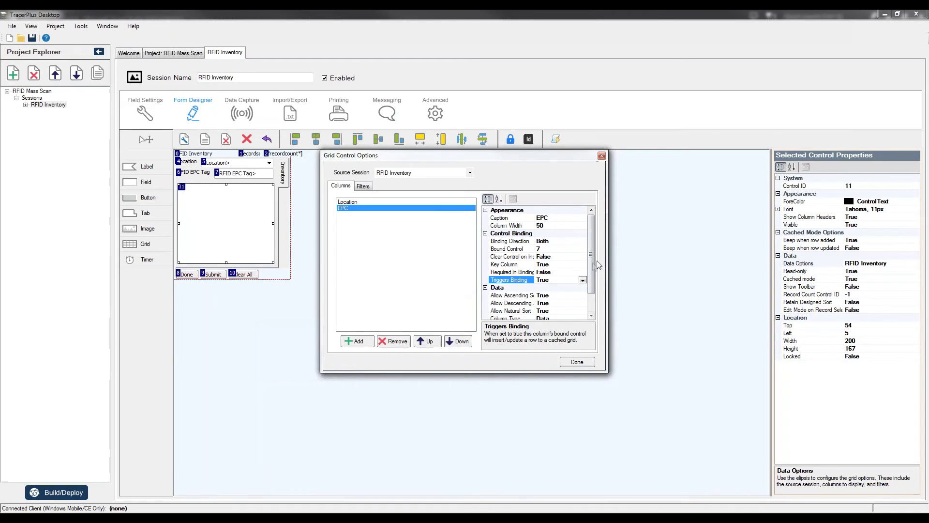
# Step: Set the EPC column's source field to RFID EPC Tag and the Location column's to Location, and finish the grid options
pyautogui.scroll(-1, 594, 274)
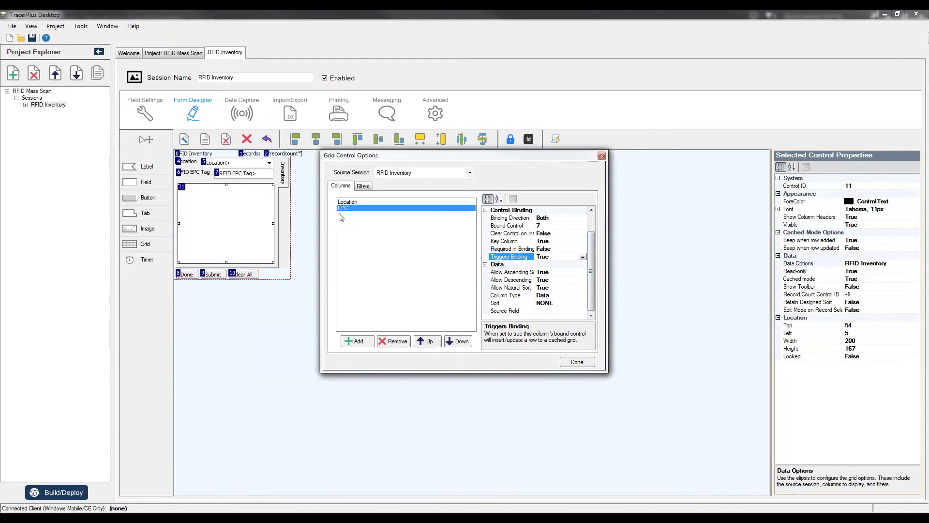
pyautogui.click(505, 311)
pyautogui.click(582, 311)
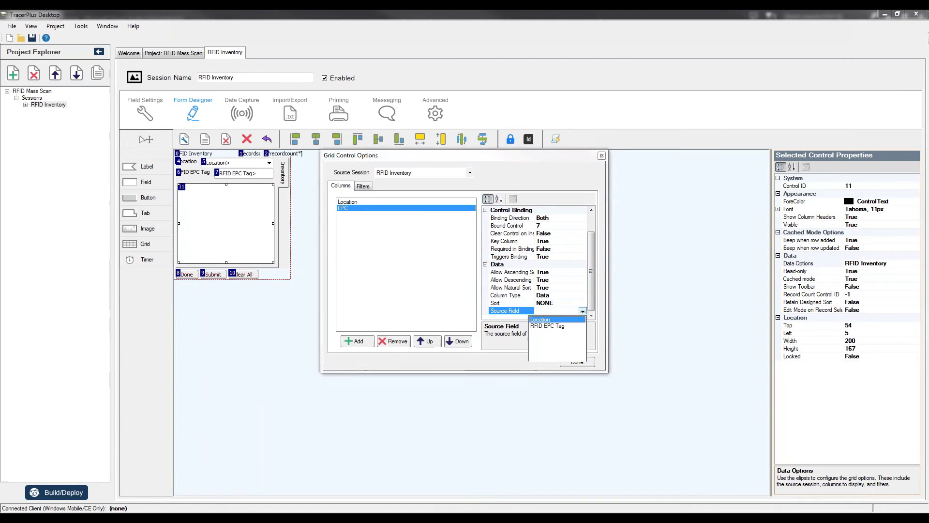
pyautogui.click(552, 326)
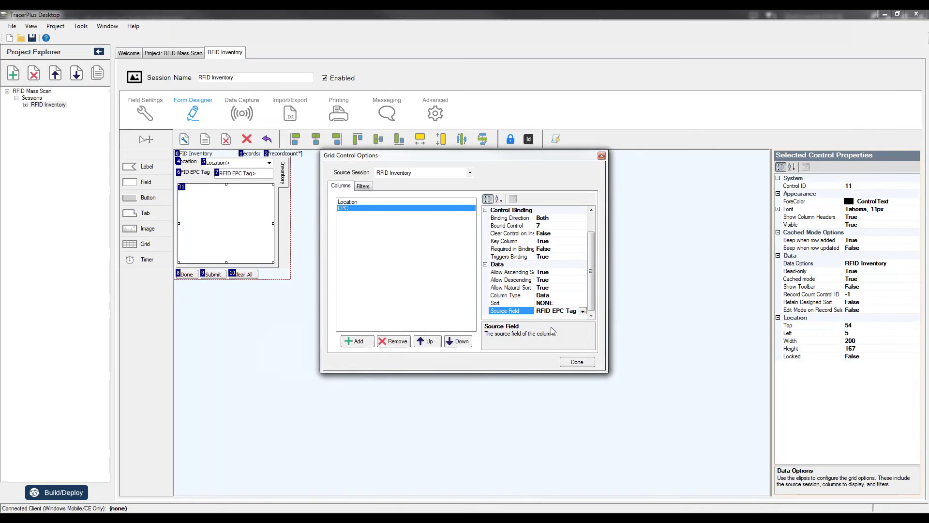
pyautogui.click(365, 202)
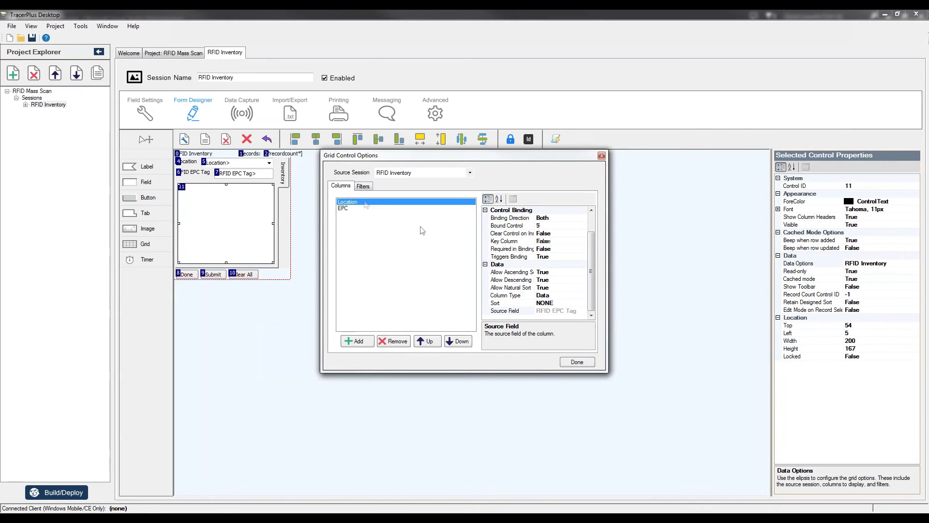
pyautogui.click(564, 310)
pyautogui.click(583, 310)
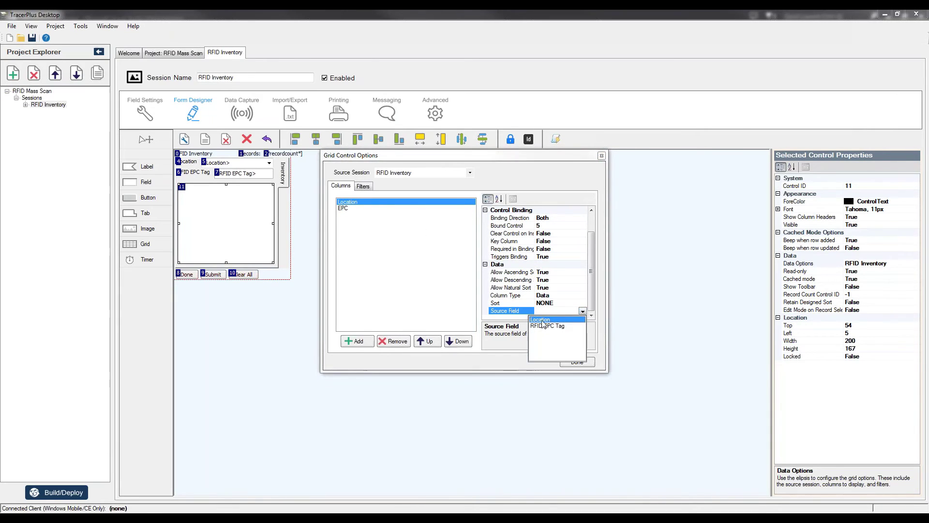
pyautogui.click(552, 319)
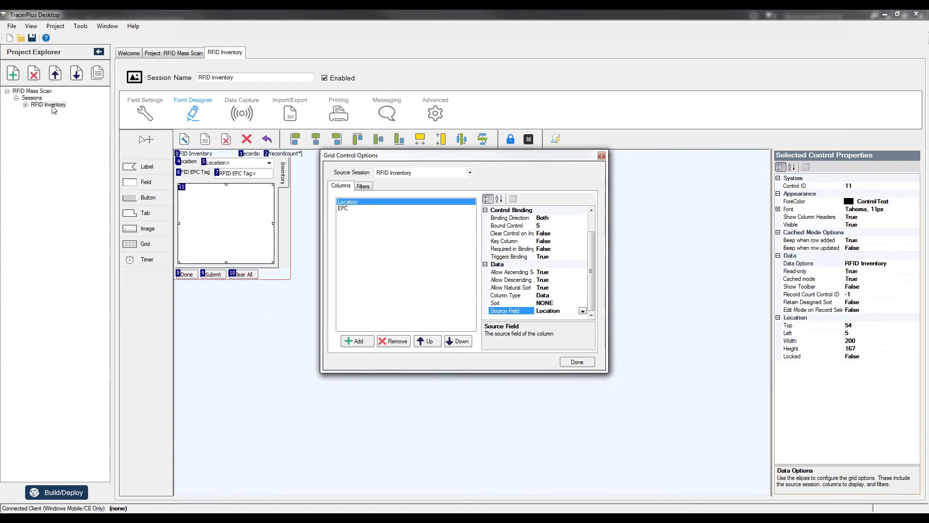
pyautogui.click(356, 208)
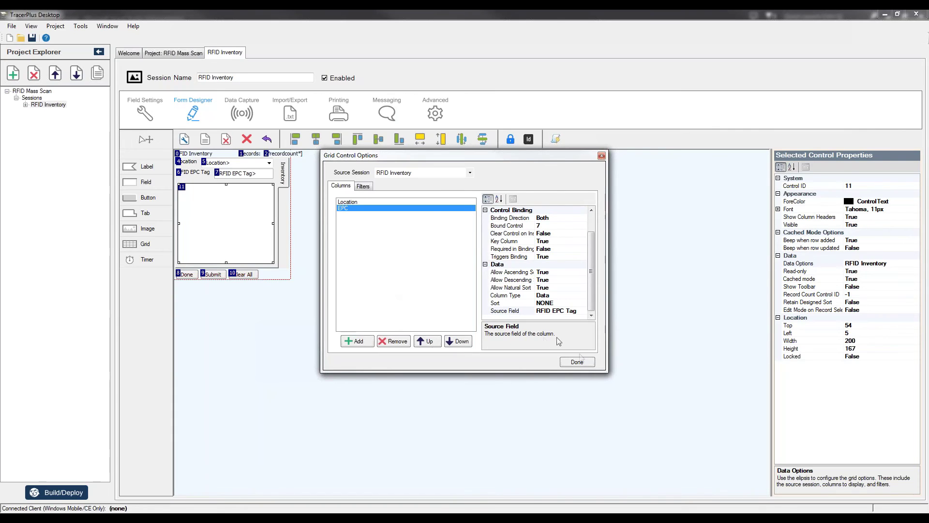
pyautogui.click(577, 362)
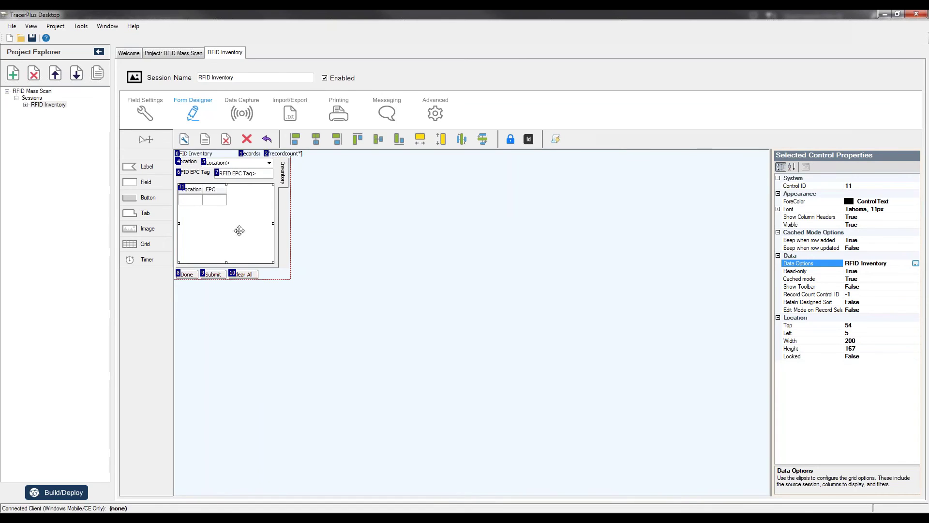
# Step: Disable the barcode scanner and enable the RFID scanner in the session's data capture settings
pyautogui.click(243, 322)
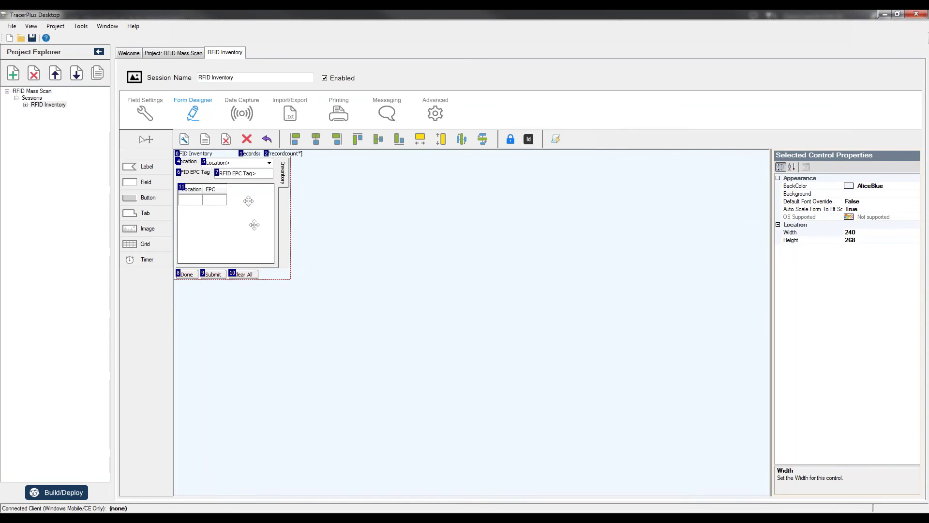
pyautogui.click(242, 114)
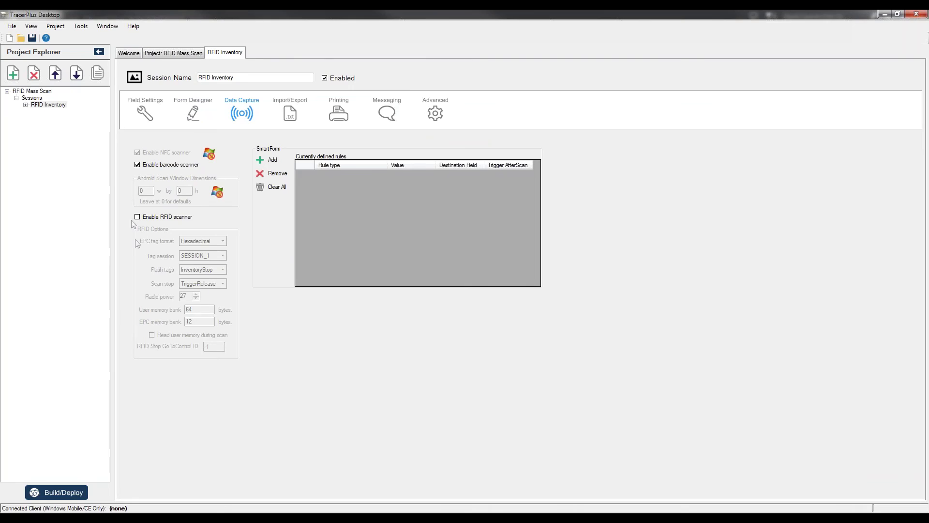
pyautogui.click(138, 166)
pyautogui.click(138, 216)
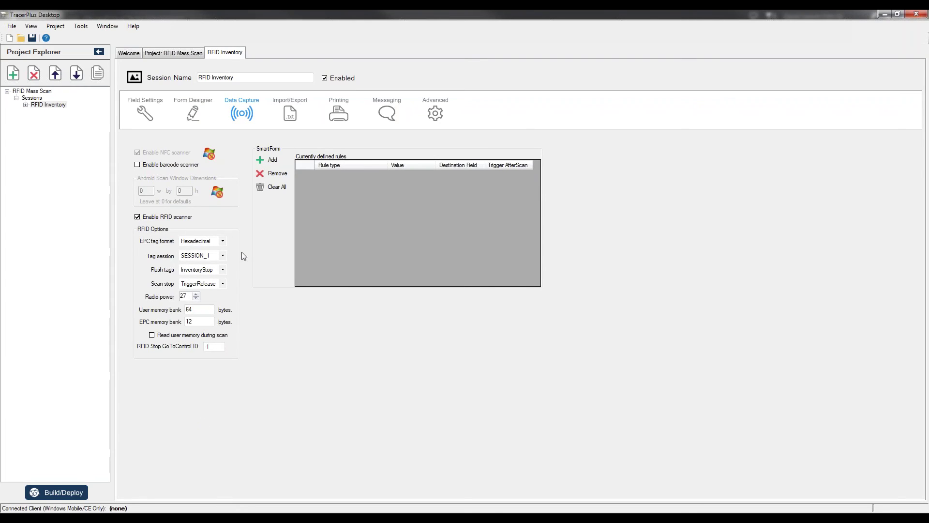
# Step: Compare the data capture settings with the form, examining the Location and RFID EPC Tag controls' properties
pyautogui.click(197, 125)
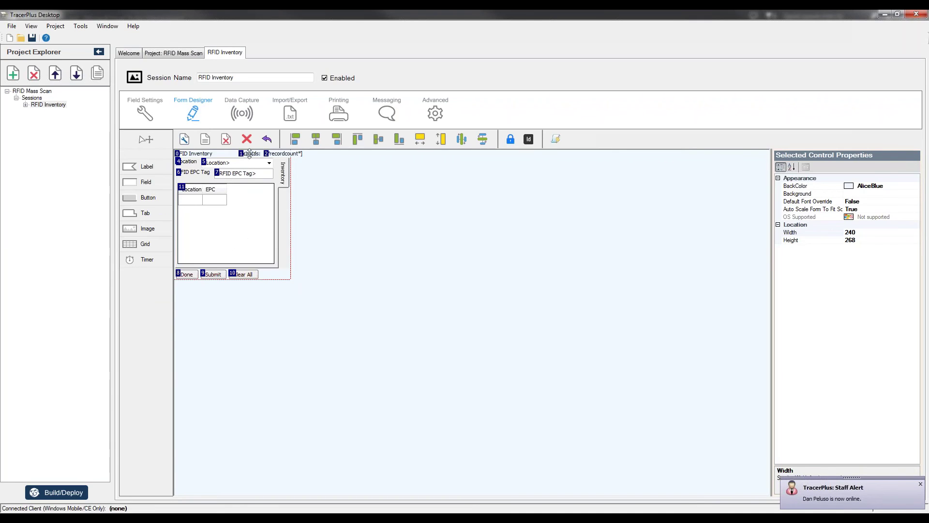
pyautogui.click(242, 112)
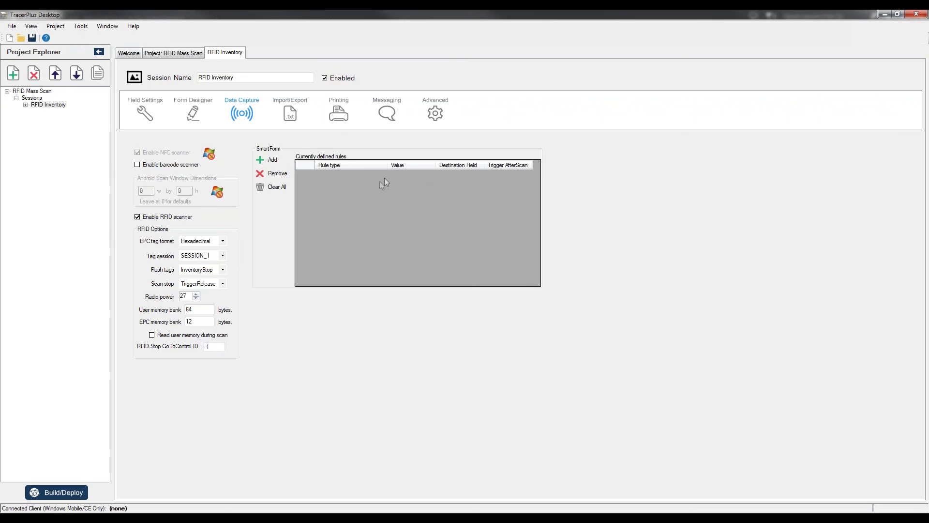
pyautogui.click(198, 115)
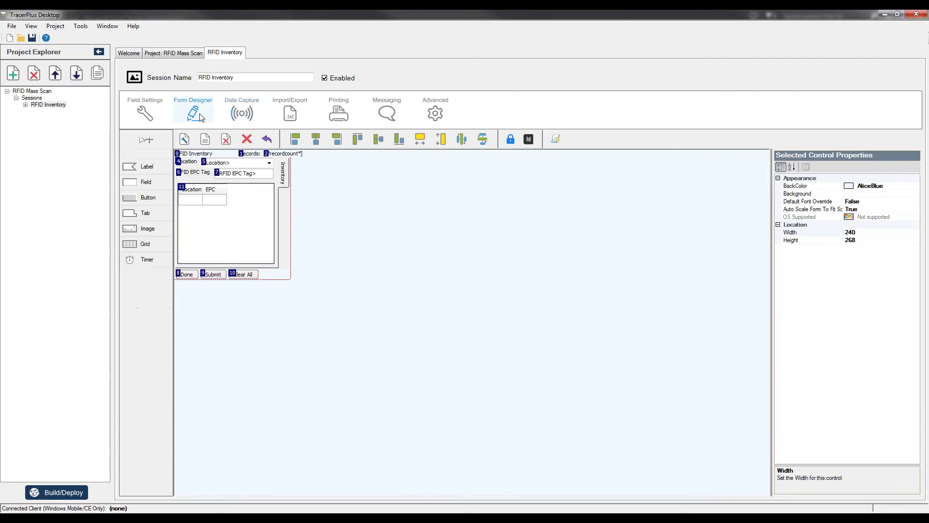
pyautogui.click(226, 163)
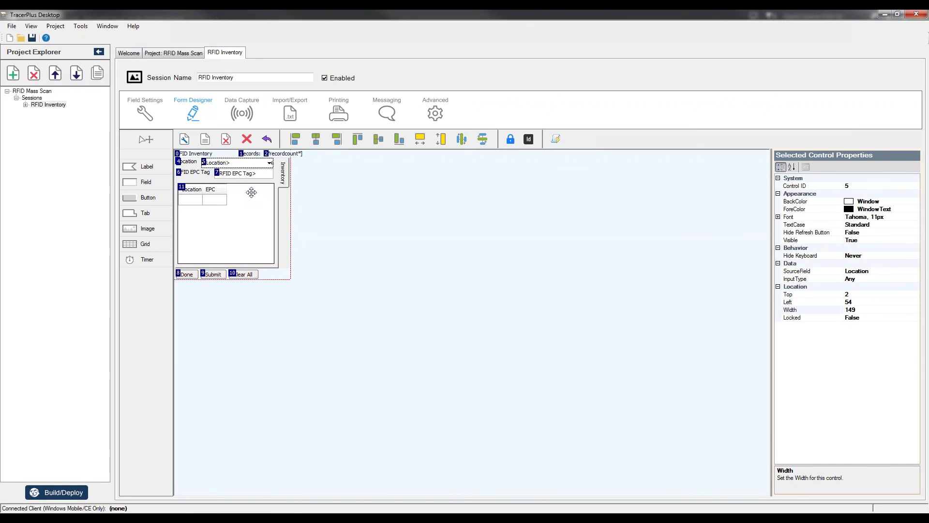
pyautogui.click(233, 173)
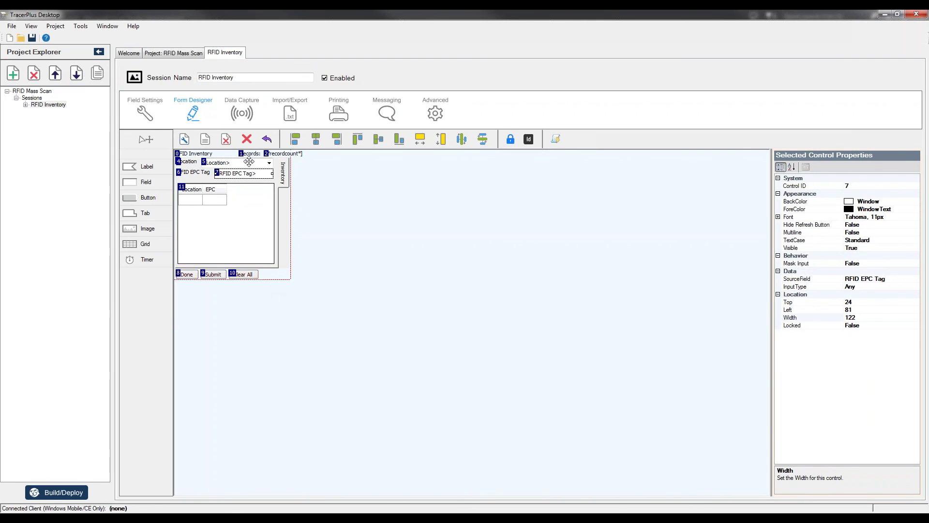
# Step: Add a SmartForm rule of type RFID Read Complete that sends the EPC memory bank to the RFID EPC Tag field
pyautogui.click(240, 116)
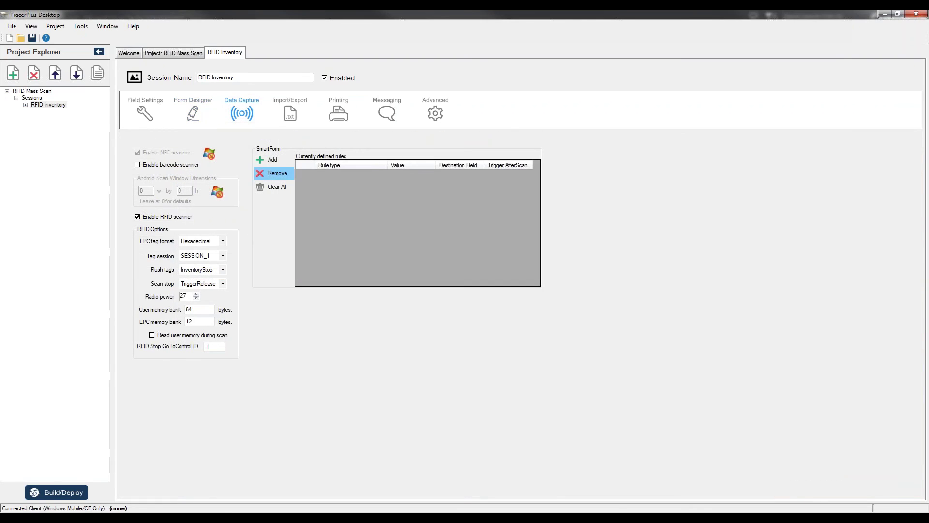
pyautogui.click(269, 160)
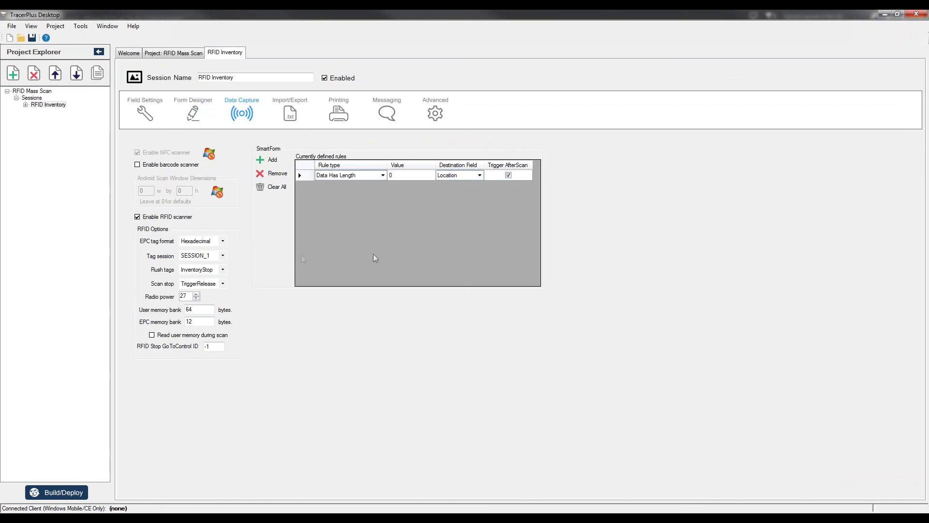
pyautogui.click(376, 179)
pyautogui.click(382, 174)
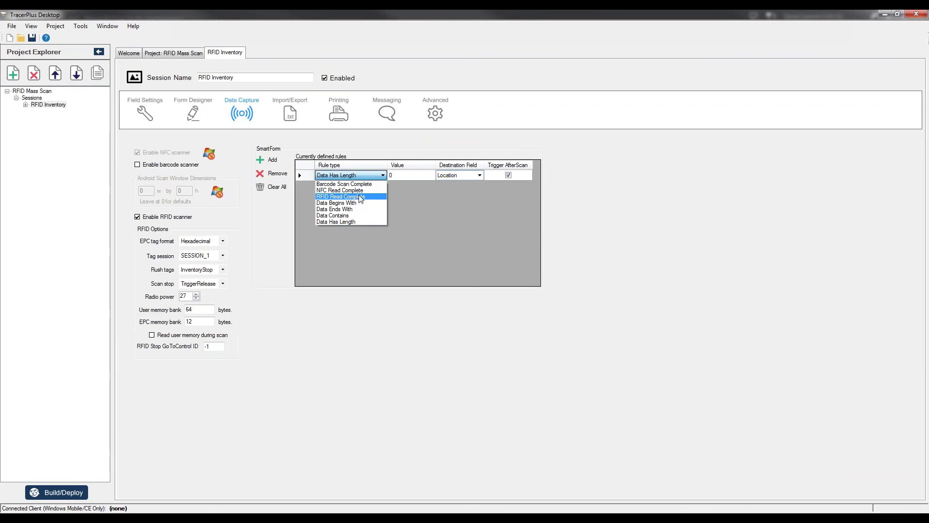
pyautogui.click(360, 197)
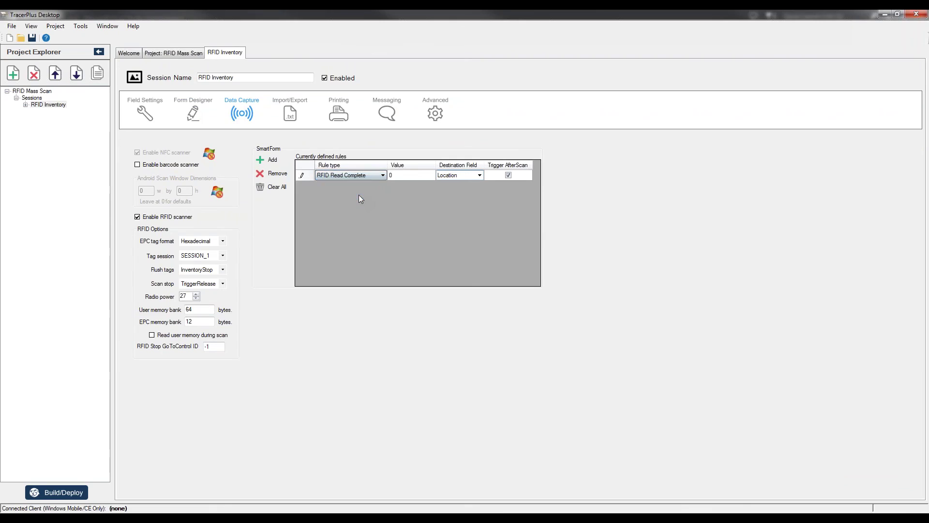
pyautogui.click(480, 174)
pyautogui.click(480, 176)
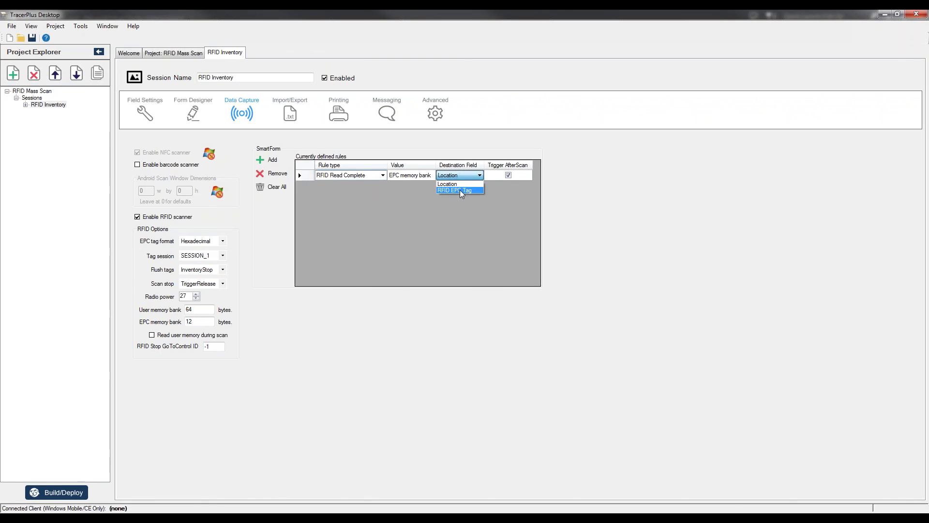
pyautogui.click(460, 189)
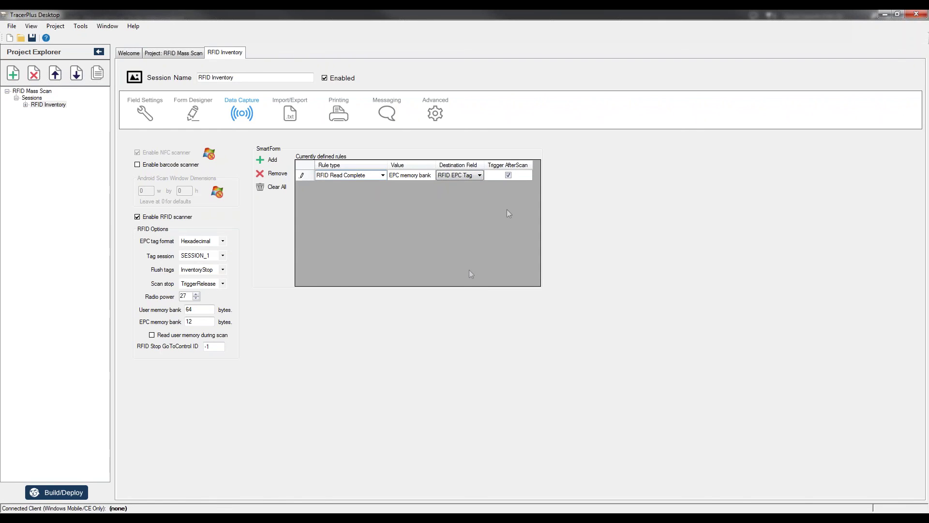
# Step: Return to the form design and open the project's build and deploy options
pyautogui.click(193, 113)
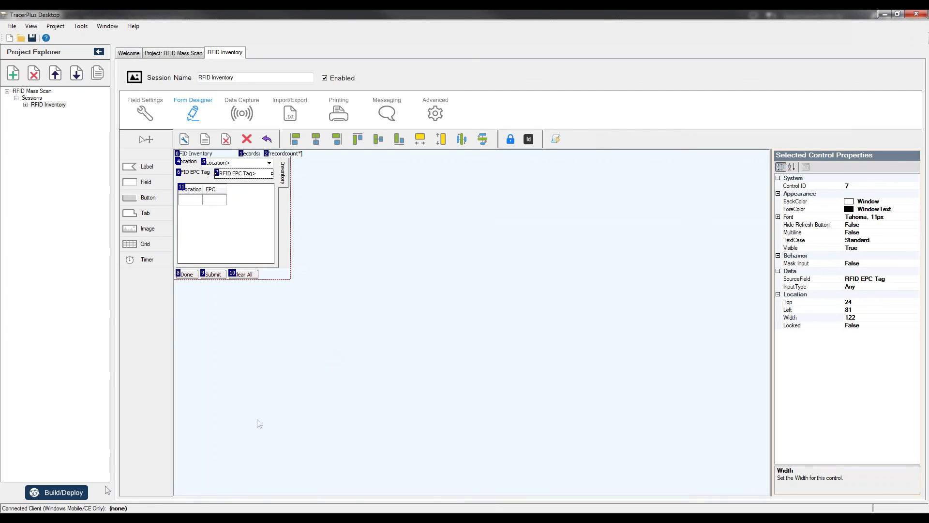
pyautogui.click(72, 493)
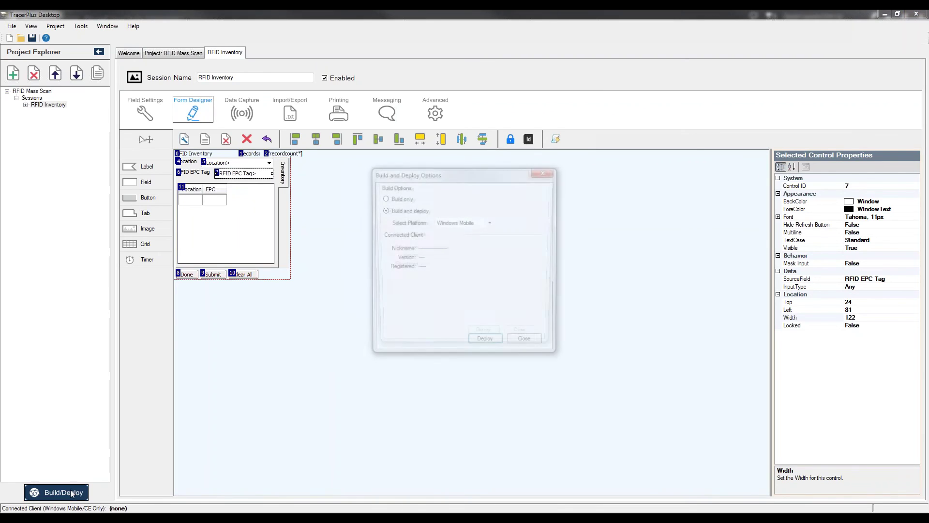